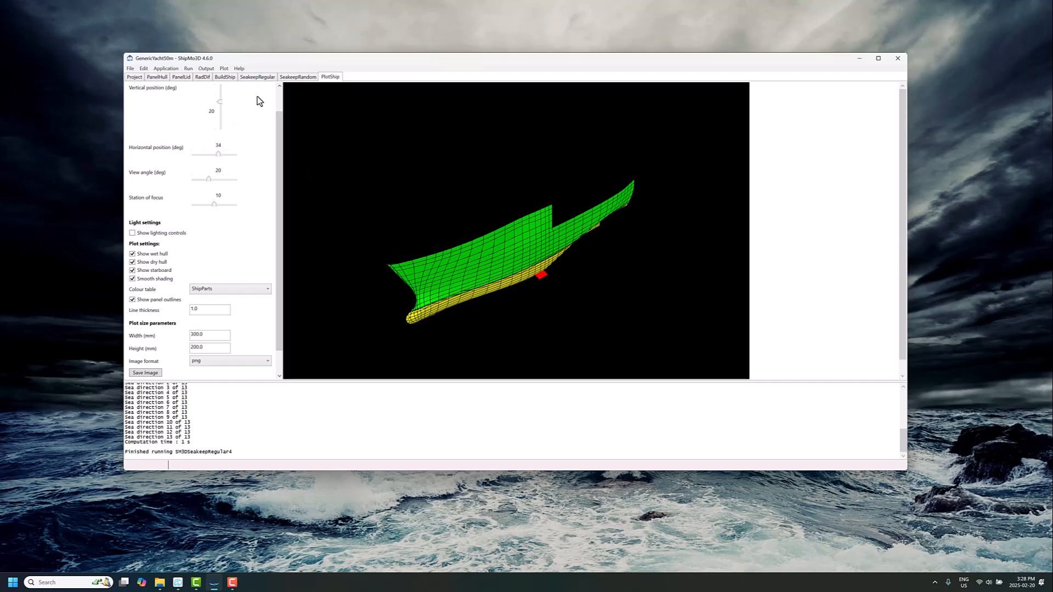
# Run the SeakeepRegular analysis using the bare-hull motion database GenericYacht50m_barehullShipForMotionDB.bin
pyautogui.click(256, 78)
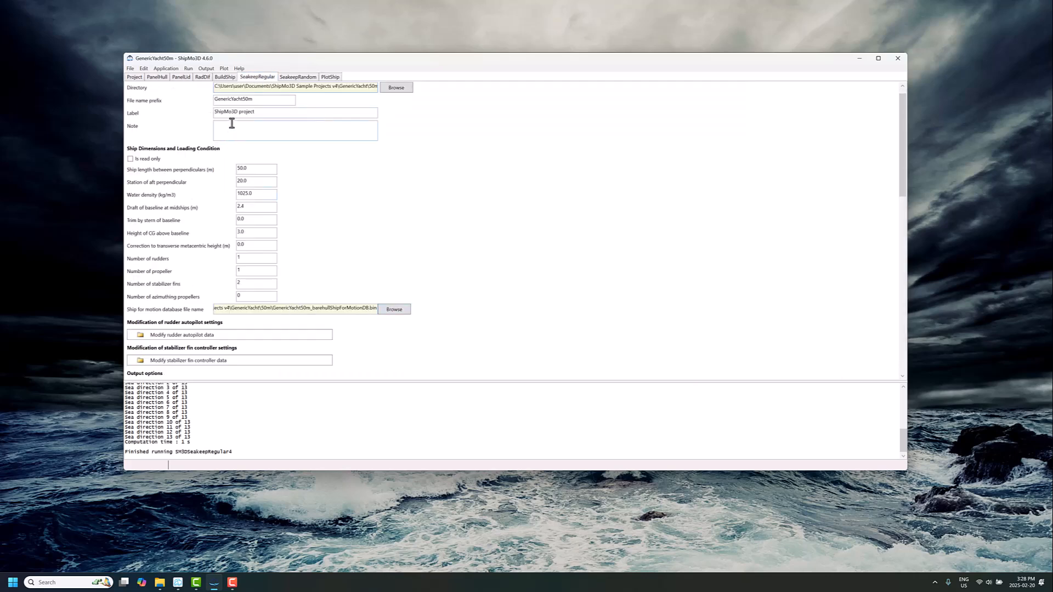
pyautogui.scroll(1, 274, 110)
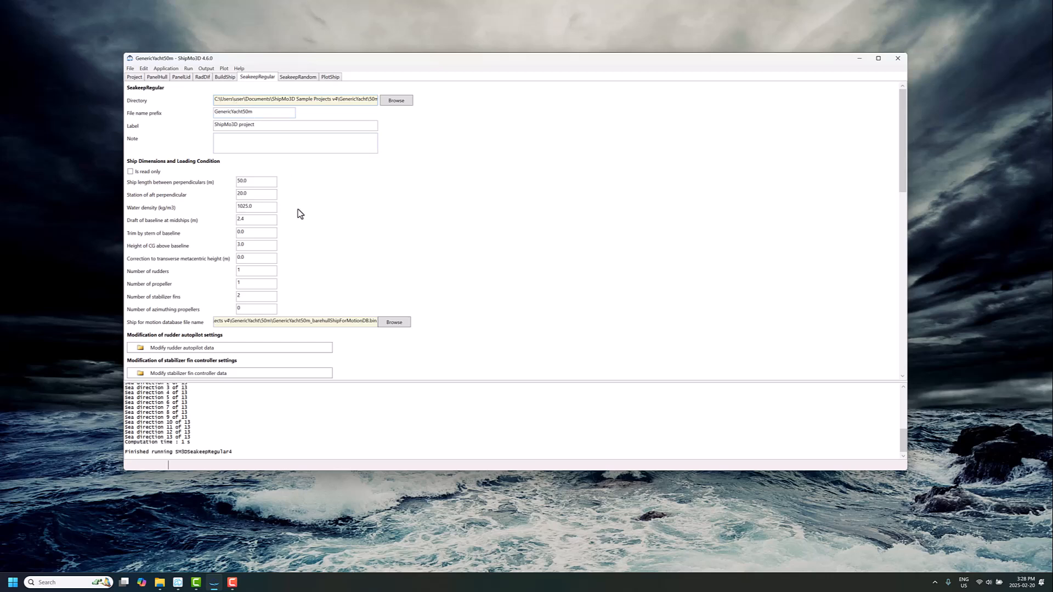
pyautogui.scroll(-3, 307, 220)
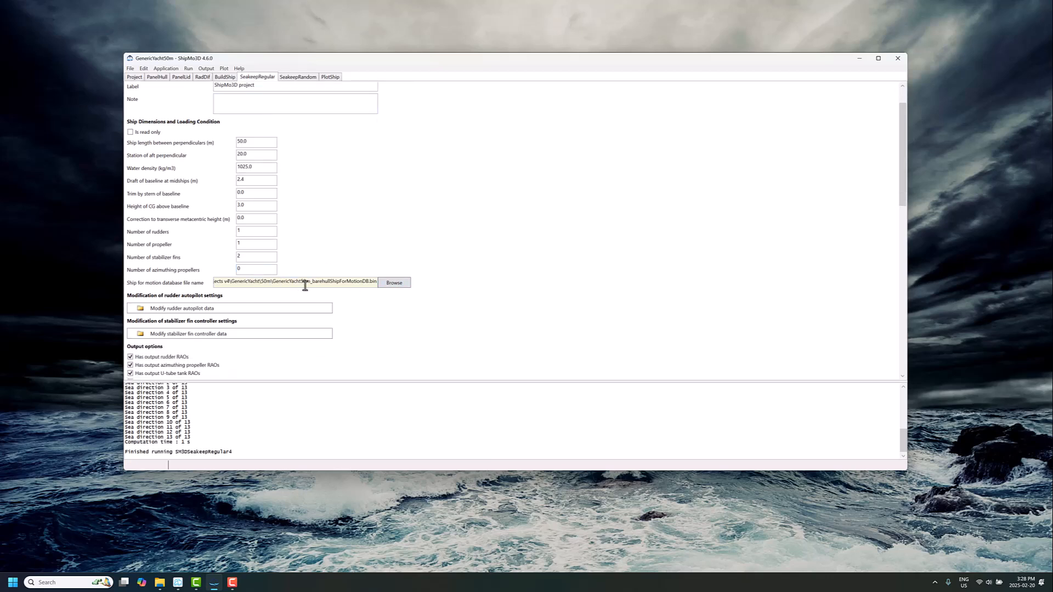
pyautogui.moveTo(312, 282); pyautogui.dragTo(429, 291)
pyautogui.scroll(-12, 340, 296)
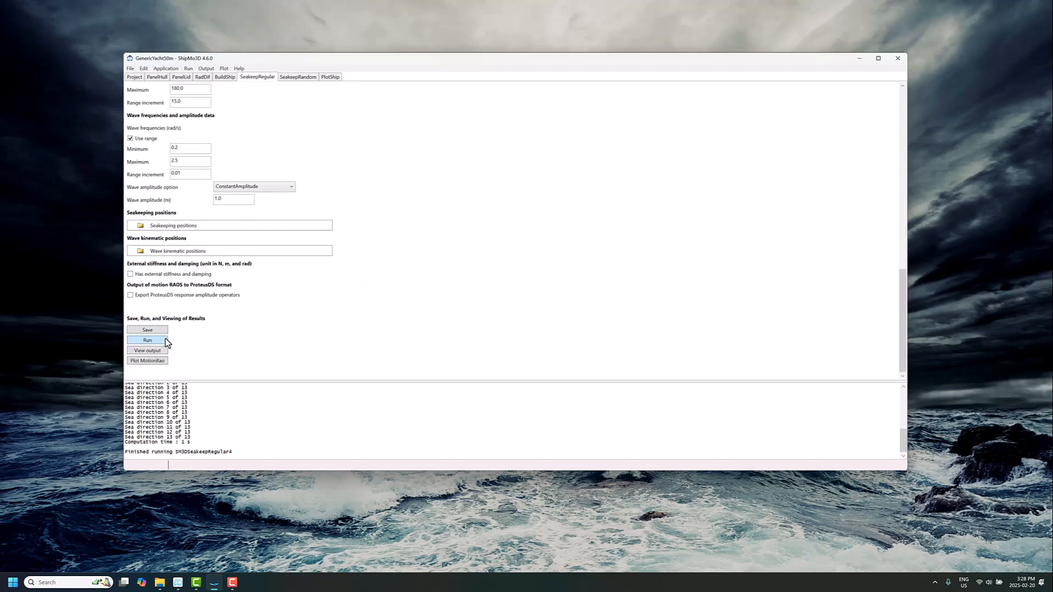
pyautogui.click(161, 344)
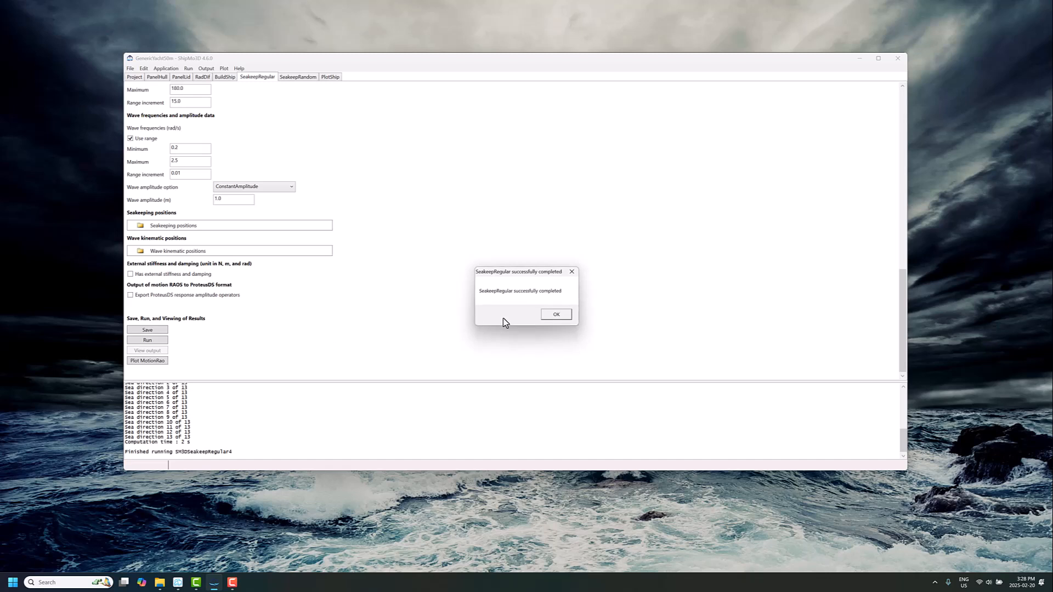
pyautogui.click(547, 315)
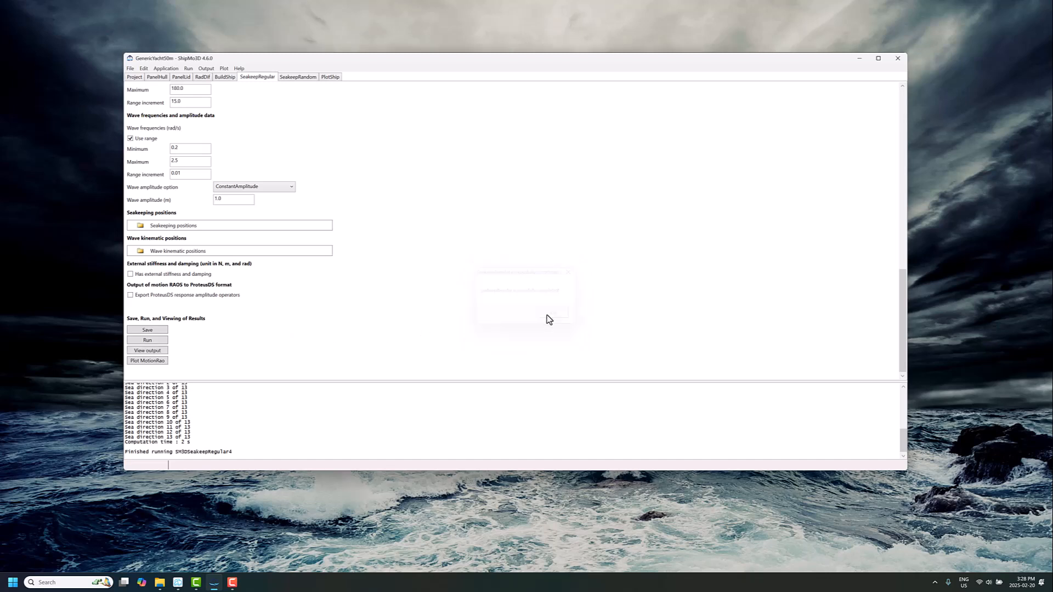
# Plot the bare-hull motion RAOs for a ship speed of 12 knots and a relative sea direction of 90 degrees
pyautogui.click(163, 361)
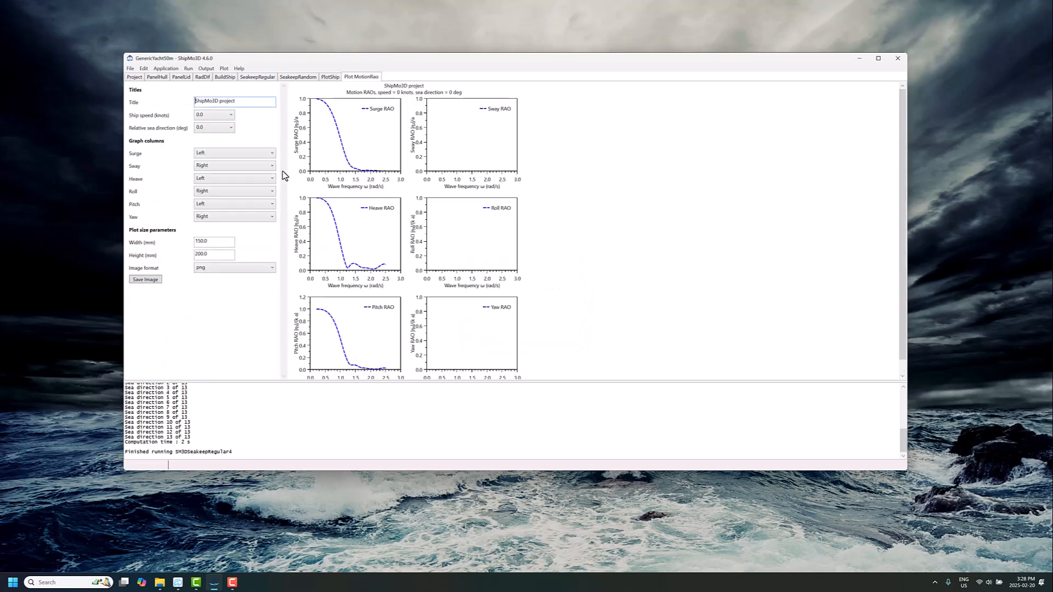
pyautogui.click(220, 116)
pyautogui.click(216, 133)
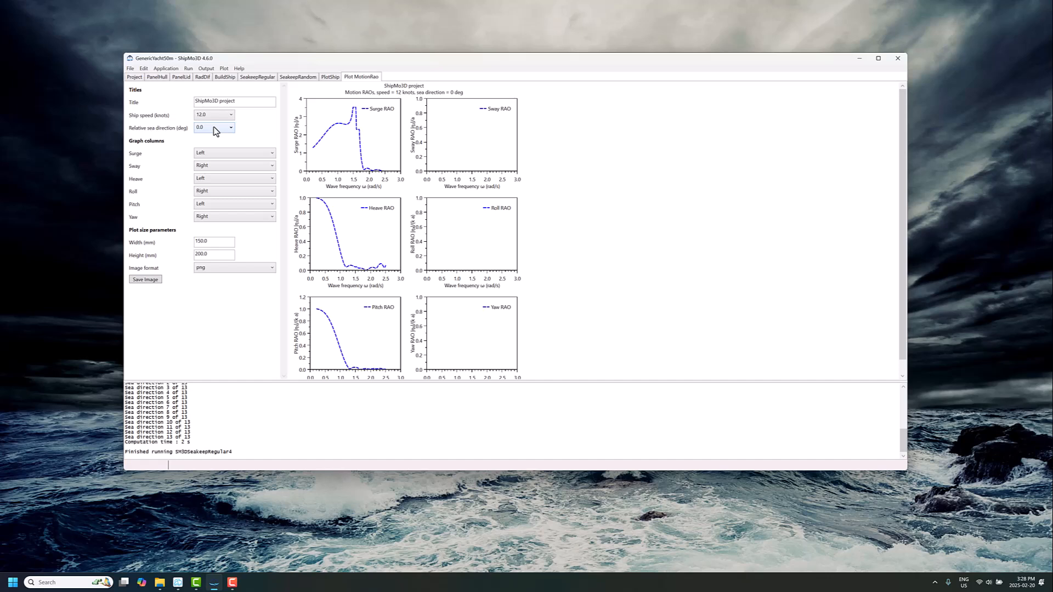
pyautogui.click(216, 130)
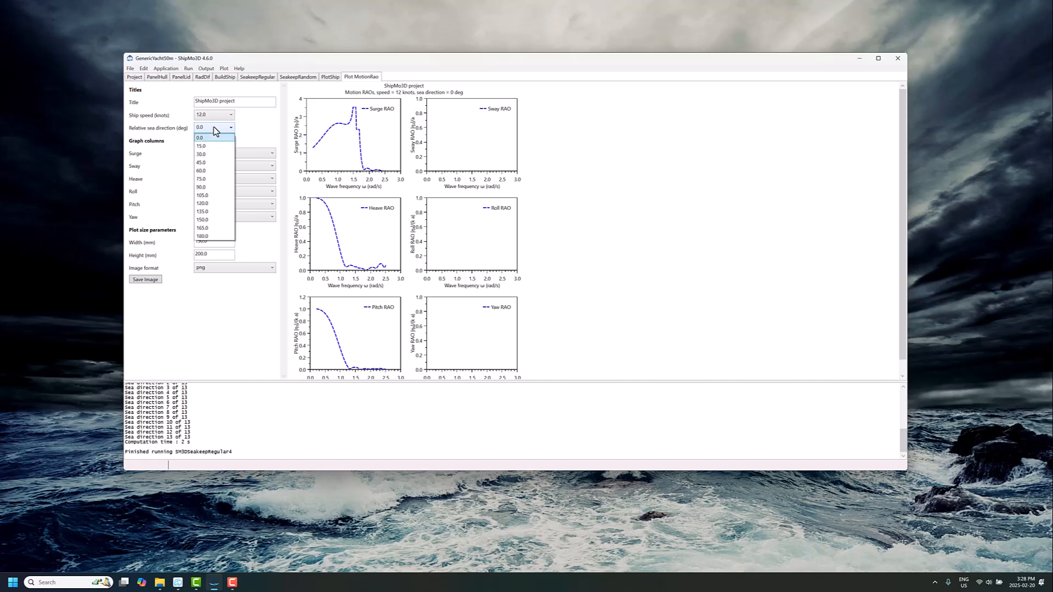
pyautogui.click(220, 187)
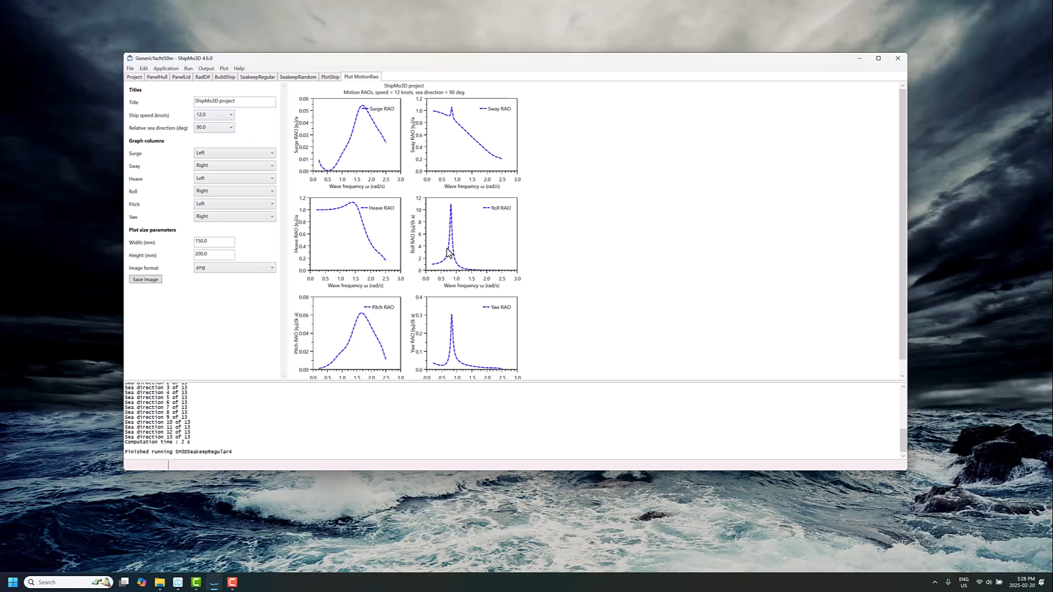
# Read the peak value and wave frequency of the bare-hull roll RAO curve
pyautogui.moveTo(454, 200)
pyautogui.moveTo(447, 241); pyautogui.dragTo(458, 200)
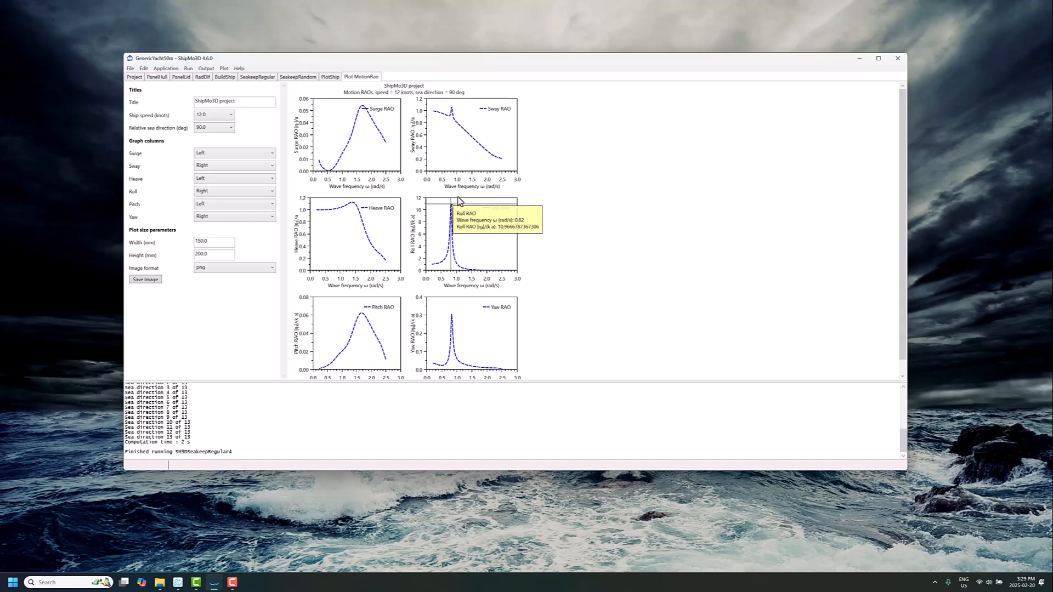
pyautogui.moveTo(459, 200); pyautogui.dragTo(459, 200)
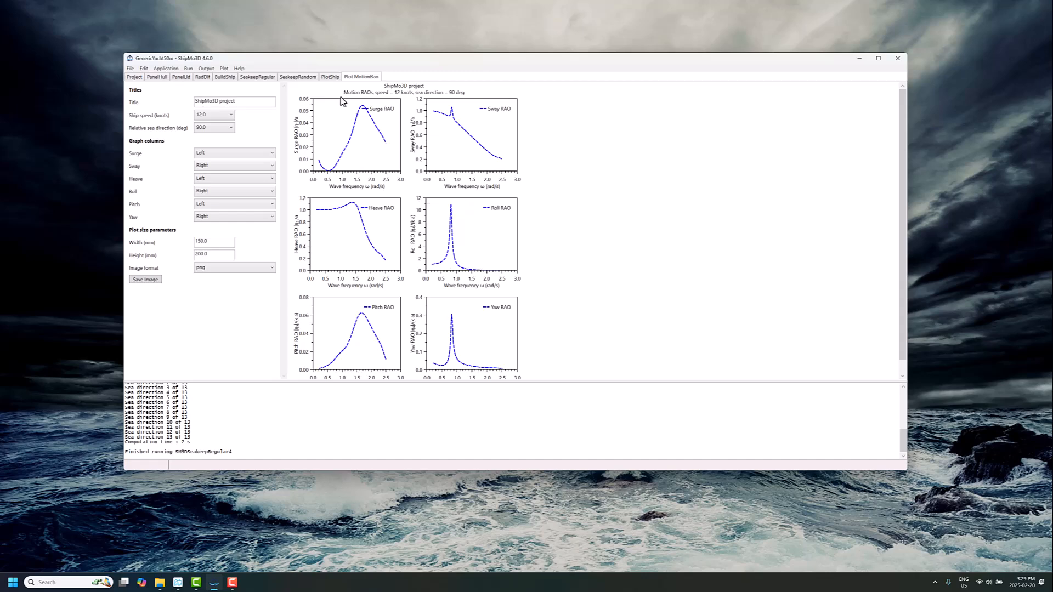
# Load GenericYacht50m_3m2_stn10_rv3ShipForMotionDB.bin as the ship for motion database in SeakeepRegular
pyautogui.click(259, 77)
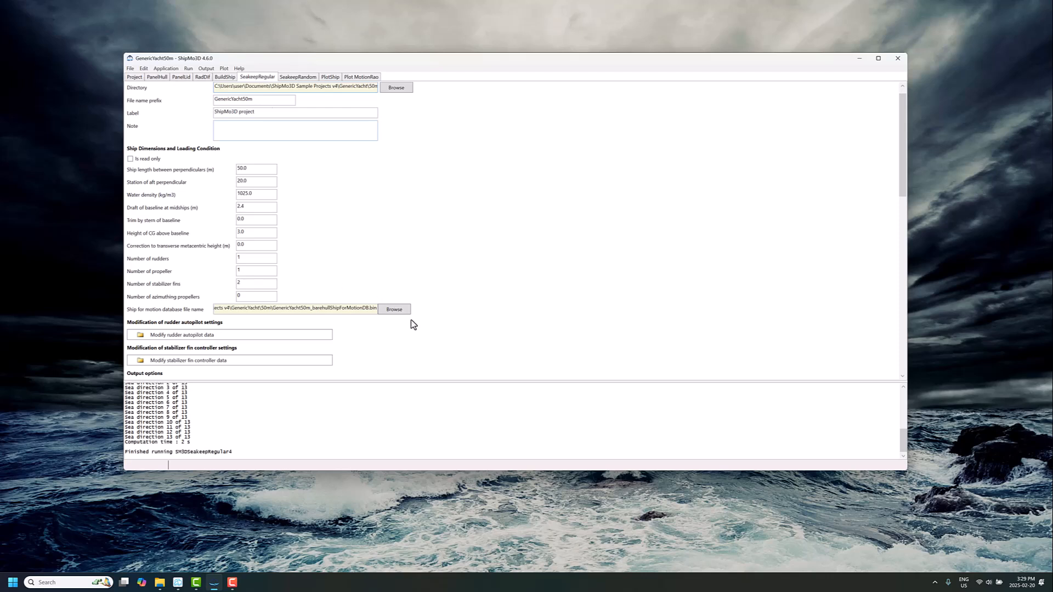
pyautogui.click(394, 310)
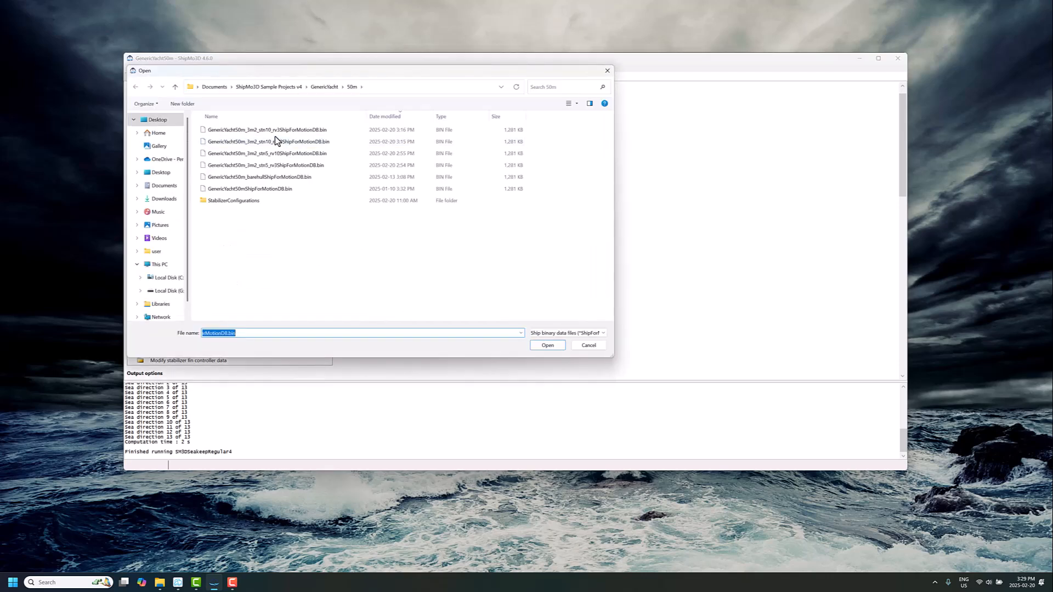
pyautogui.click(277, 132)
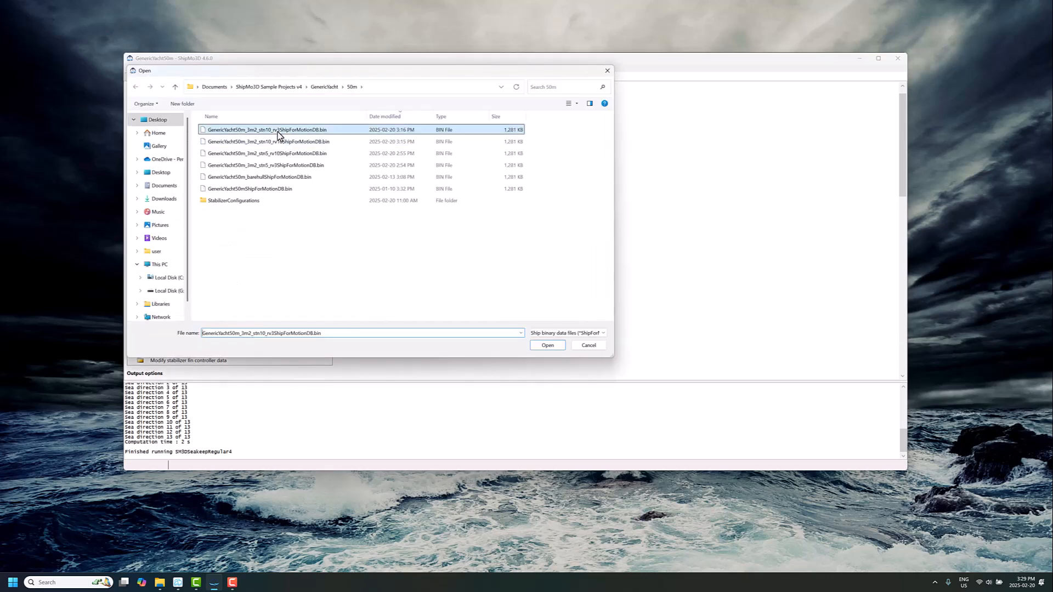
pyautogui.click(549, 346)
# Save the SeakeepRegular settings and run the analysis with the stabilizer fin configuration
pyautogui.scroll(-10, 446, 250)
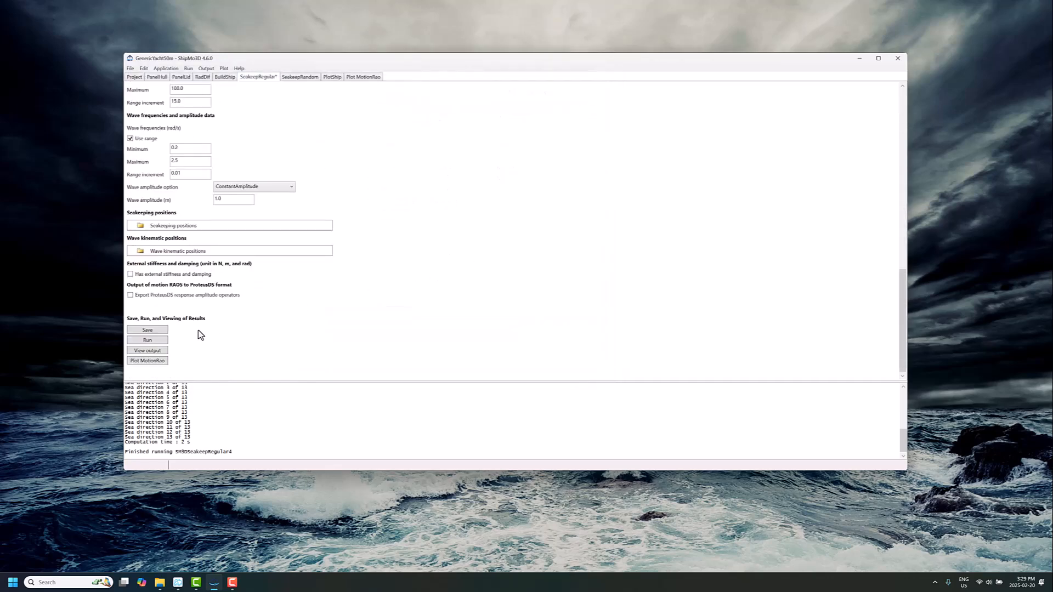
pyautogui.click(159, 329)
pyautogui.click(158, 340)
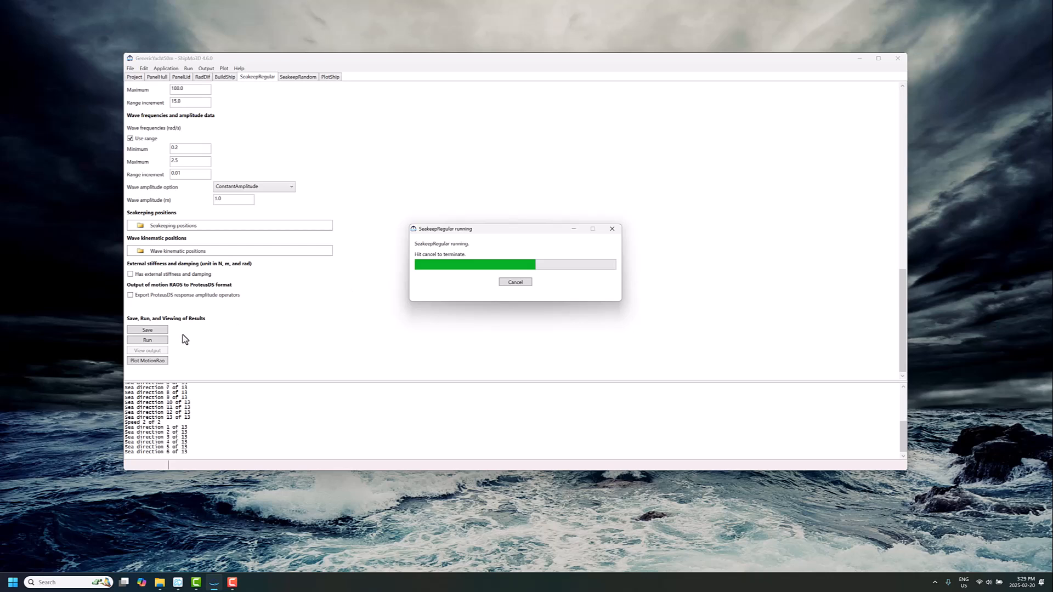
# Plot the motion RAOs with stabilizer fins at 12 knots and 90 degrees relative sea direction, and examine the roll RAO
pyautogui.click(153, 362)
pyautogui.click(226, 115)
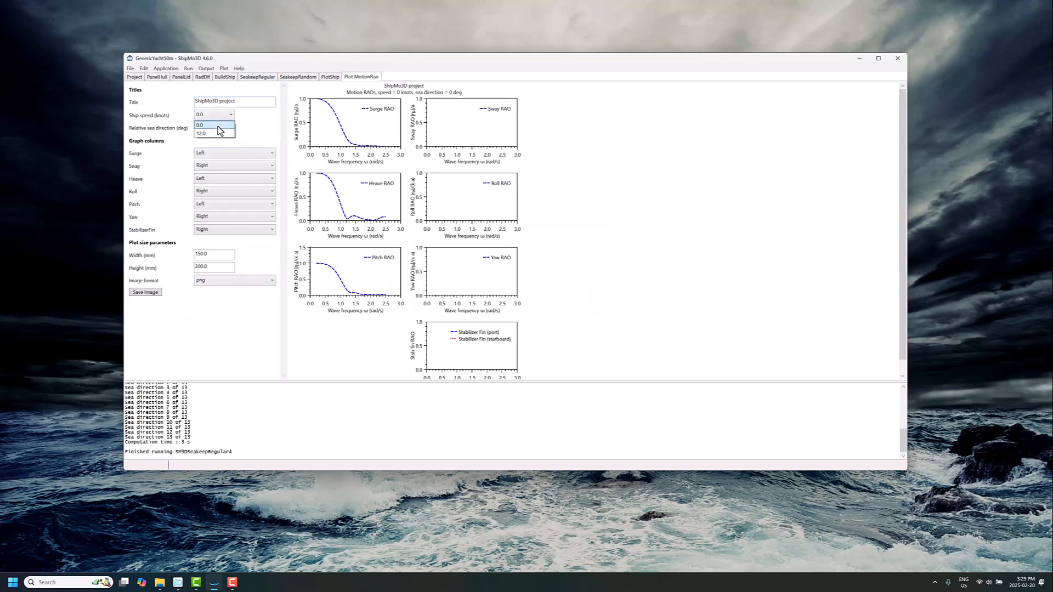
pyautogui.click(217, 134)
pyautogui.click(215, 127)
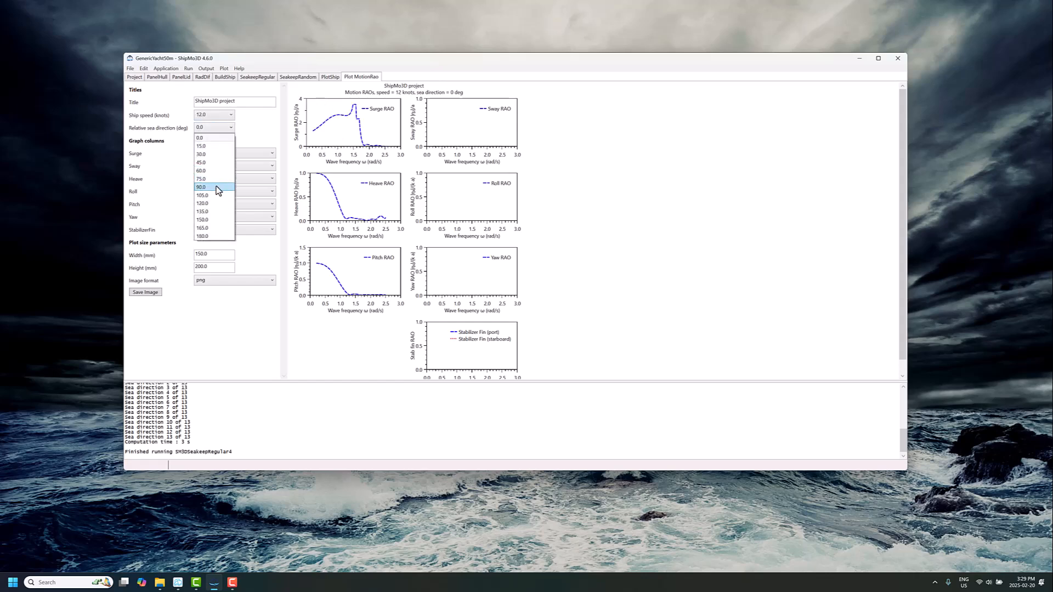
pyautogui.click(216, 186)
pyautogui.moveTo(447, 185)
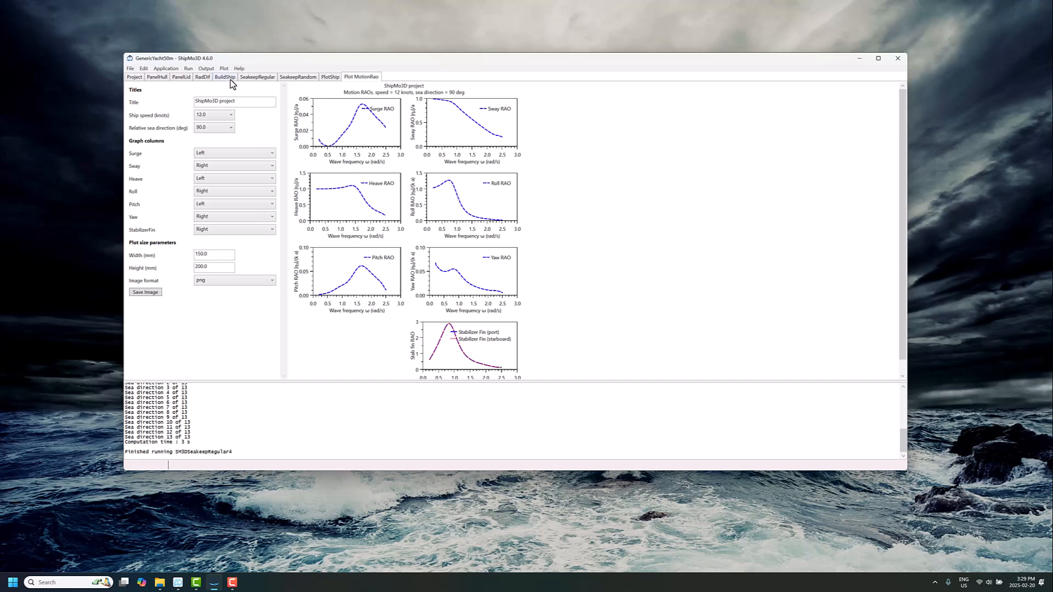
# Review the SeakeepRandom settings: ship speeds, sea directions, wave frequencies, JONSWAP wave height and peak period, and the motion database file
pyautogui.click(301, 79)
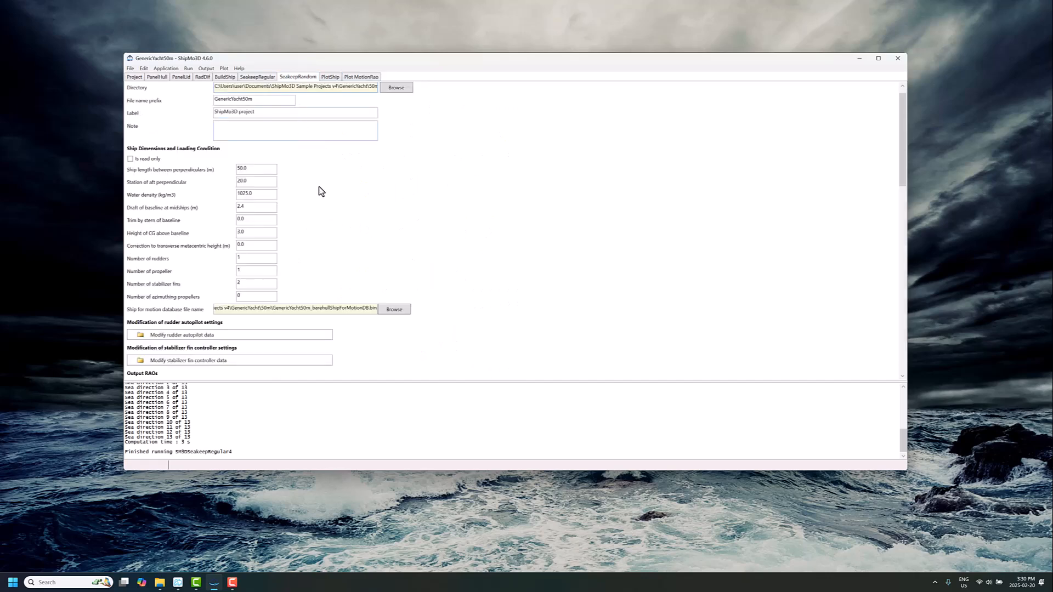
pyautogui.scroll(-1, 285, 204)
pyautogui.scroll(-5, 306, 247)
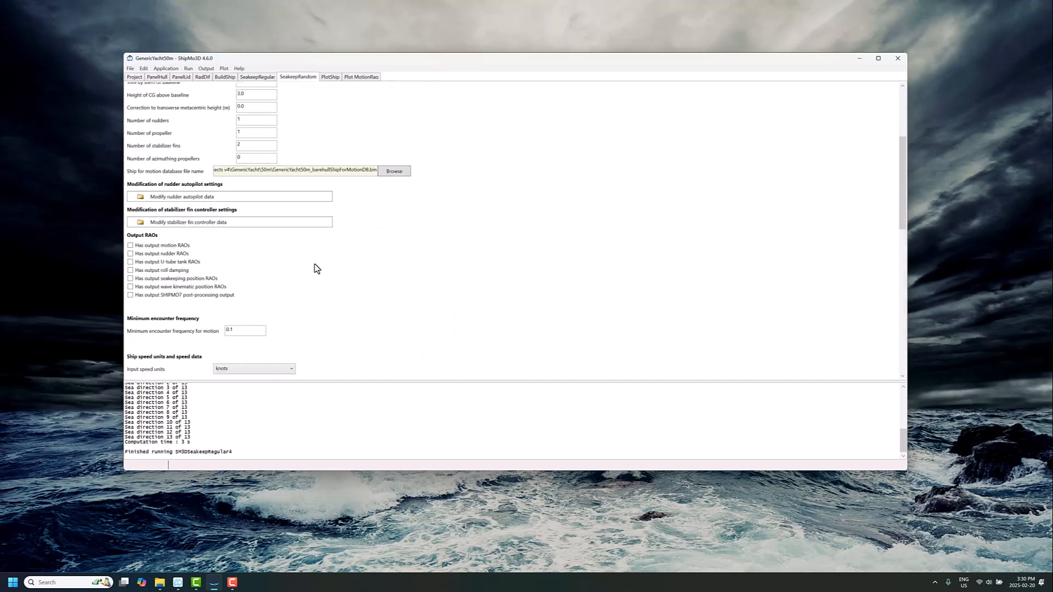
pyautogui.scroll(-1, 318, 267)
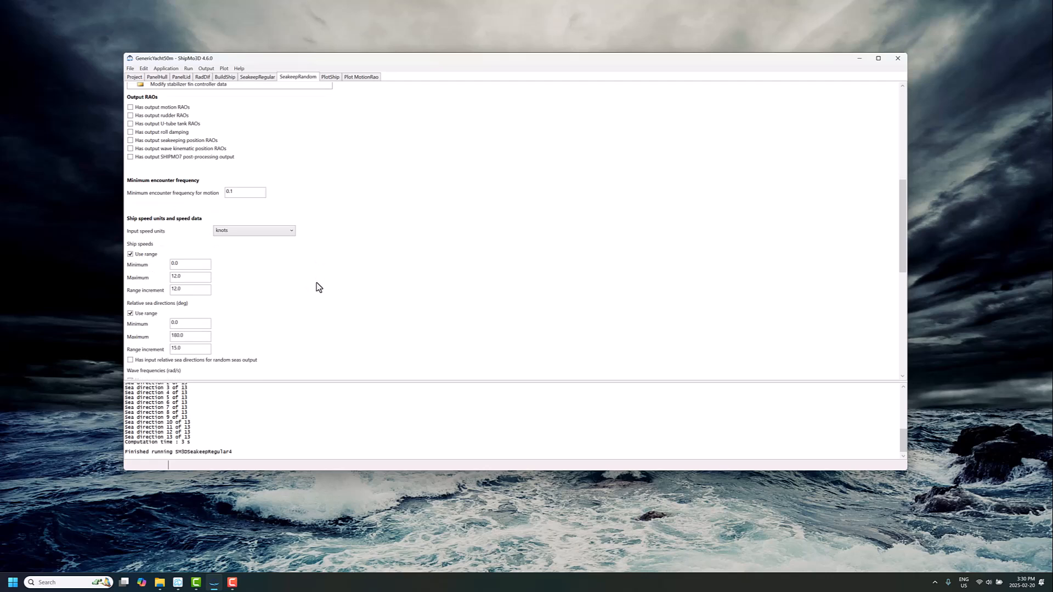
pyautogui.scroll(-3, 317, 283)
pyautogui.scroll(-1, 244, 291)
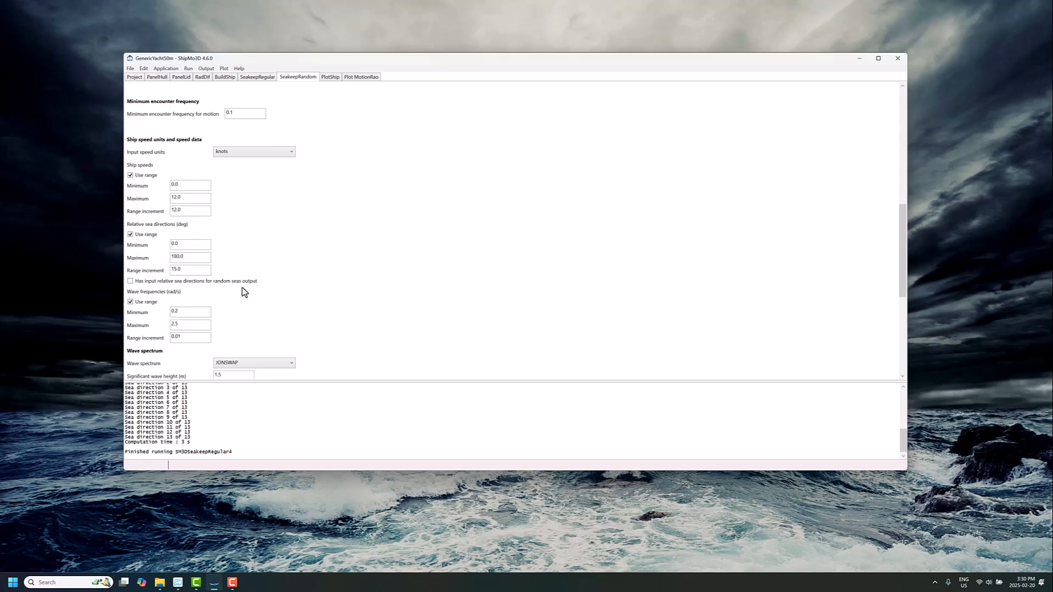
pyautogui.scroll(-4, 244, 292)
pyautogui.click(217, 297)
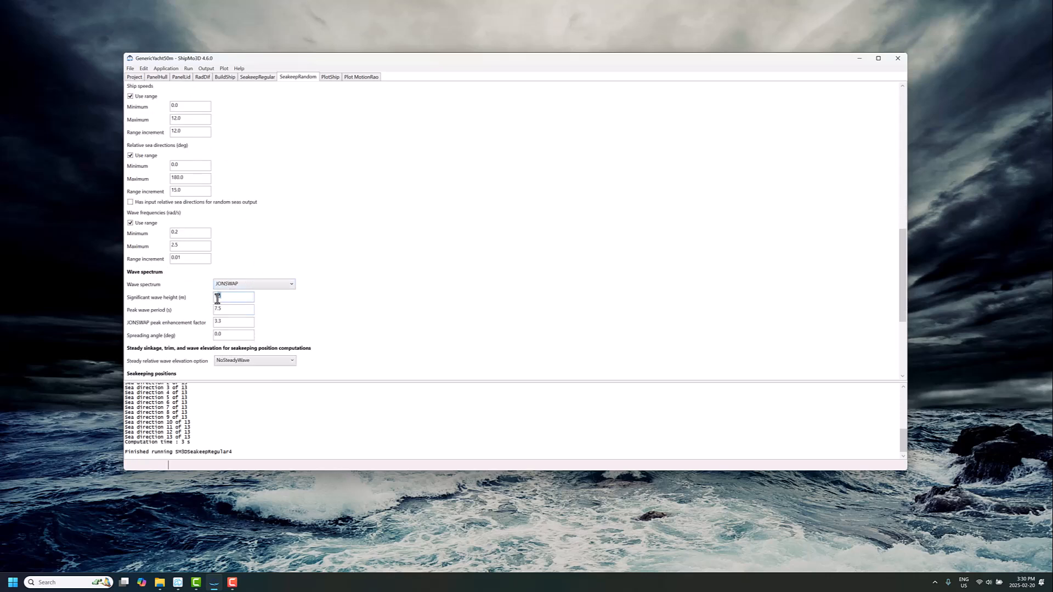
pyautogui.click(225, 313)
pyautogui.click(236, 310)
pyautogui.scroll(-4, 236, 311)
pyautogui.scroll(15, 324, 216)
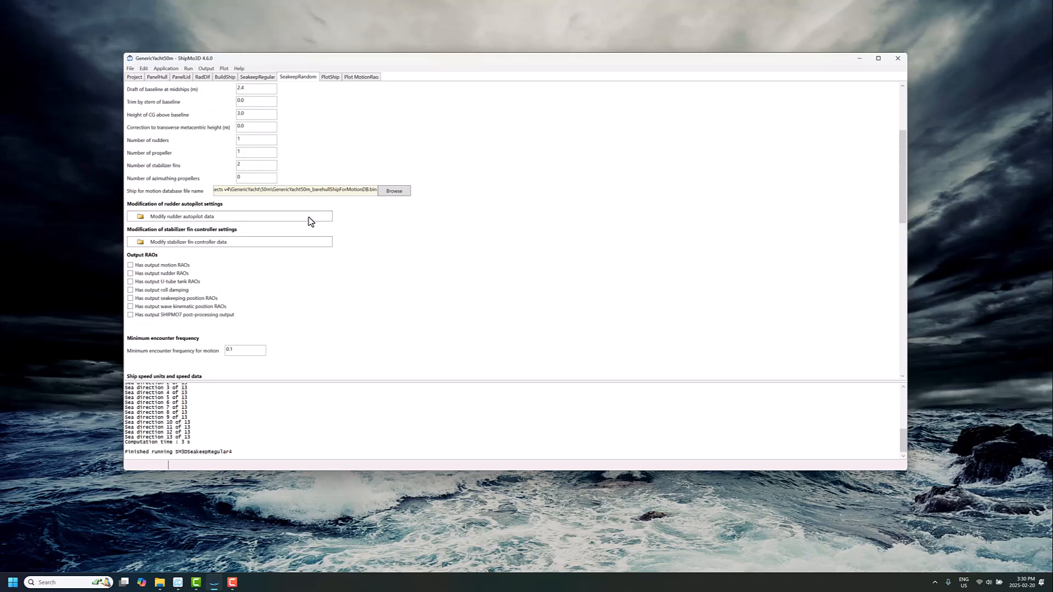
# Run the SeakeepRandom analysis for the bare hull and dismiss the completion message
pyautogui.scroll(-20, 384, 273)
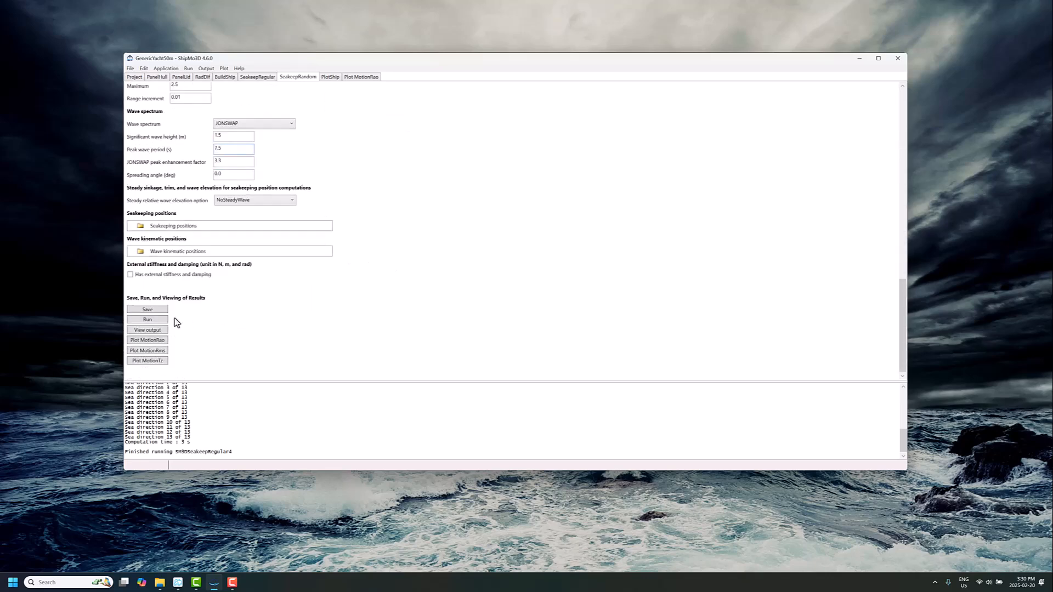
pyautogui.click(159, 320)
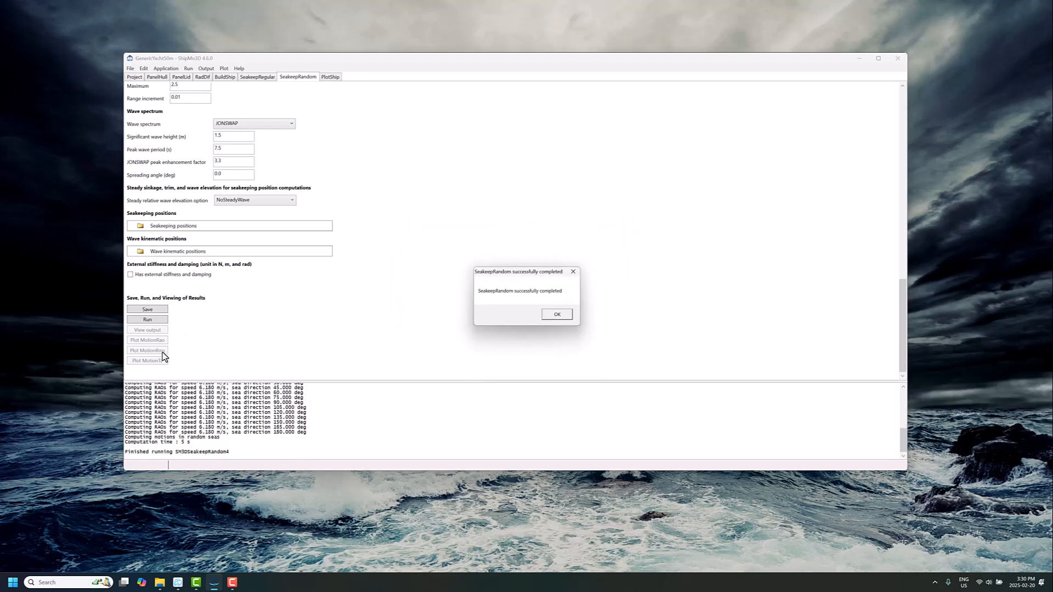
pyautogui.press('Return')
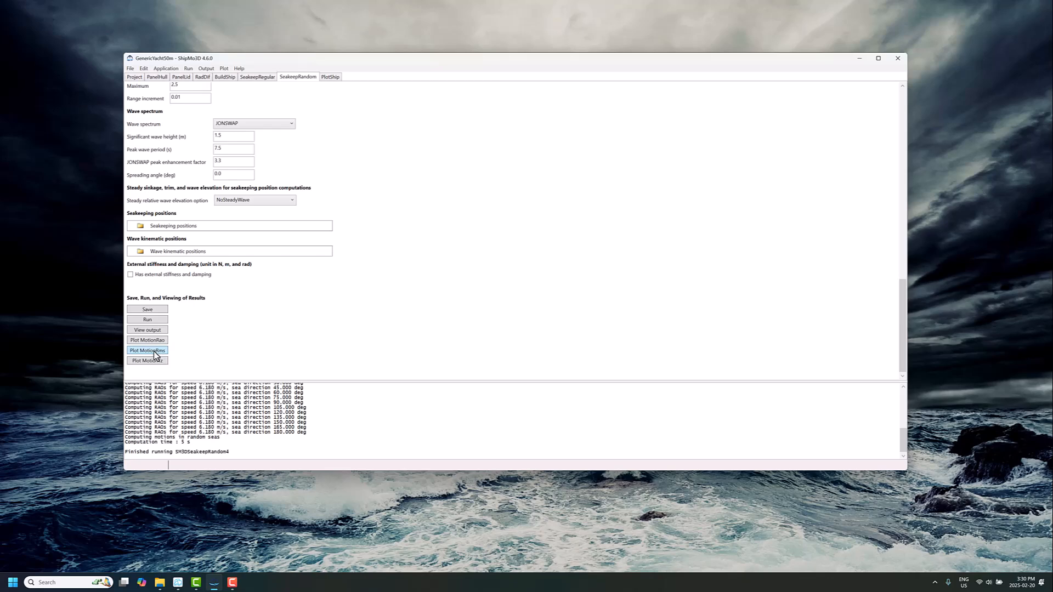
# Plot the bare-hull RMS motions at 12 knots and read the RMS roll peak
pyautogui.click(155, 351)
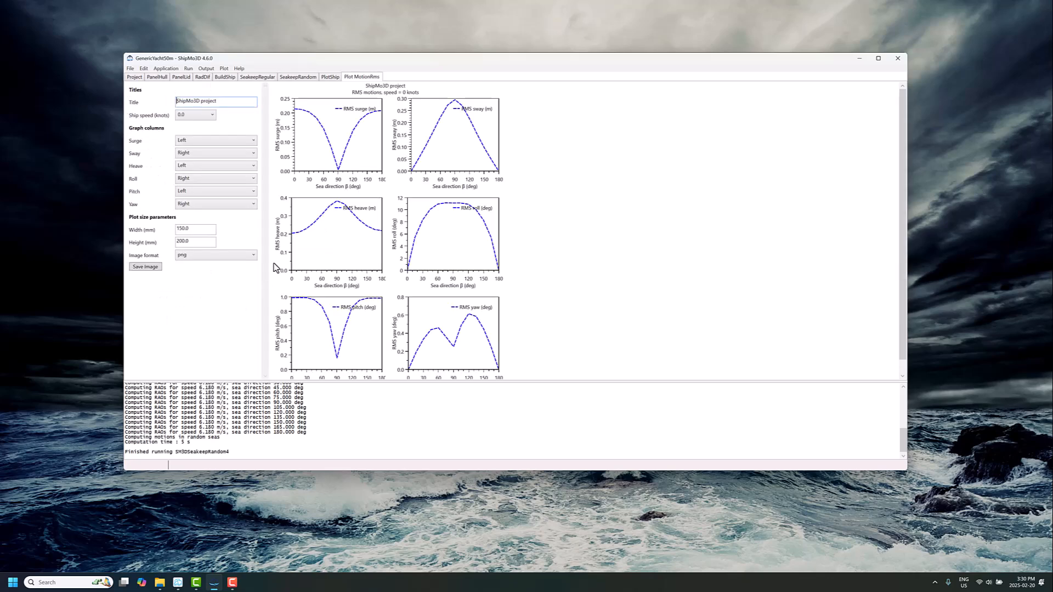
pyautogui.click(200, 116)
pyautogui.click(183, 134)
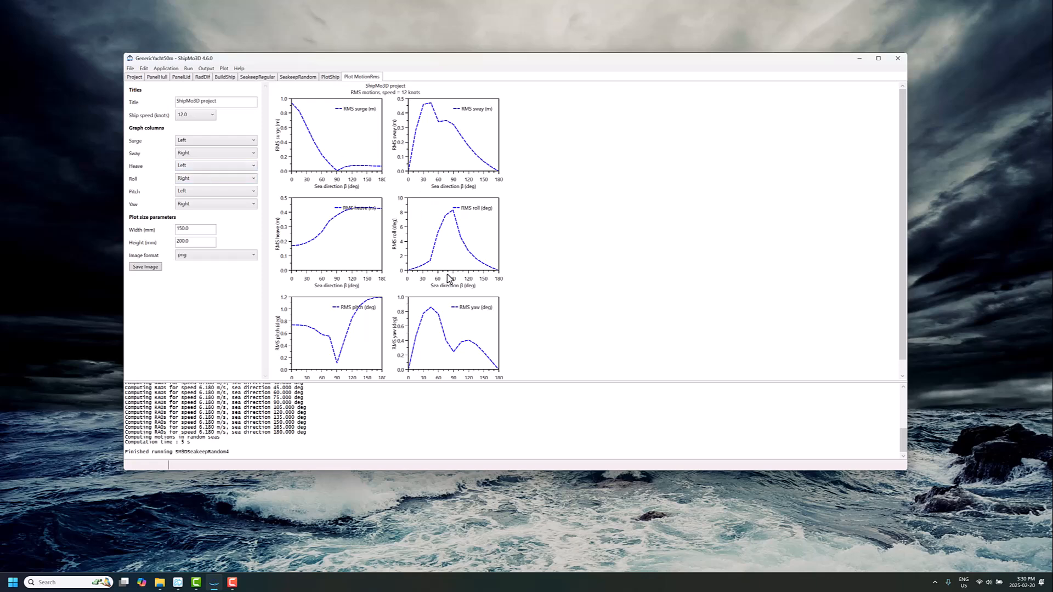
pyautogui.moveTo(454, 212)
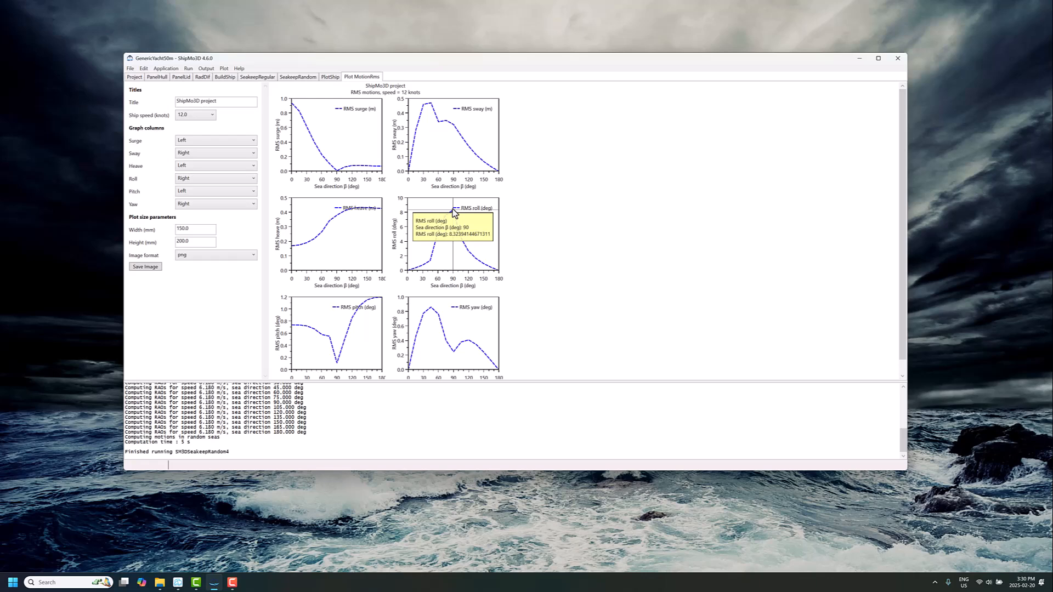
# Load GenericYacht50m_3m2_stn10_rv3ShipForMotionDB.bin as the ship for motion database in SeakeepRandom
pyautogui.click(300, 76)
pyautogui.click(391, 308)
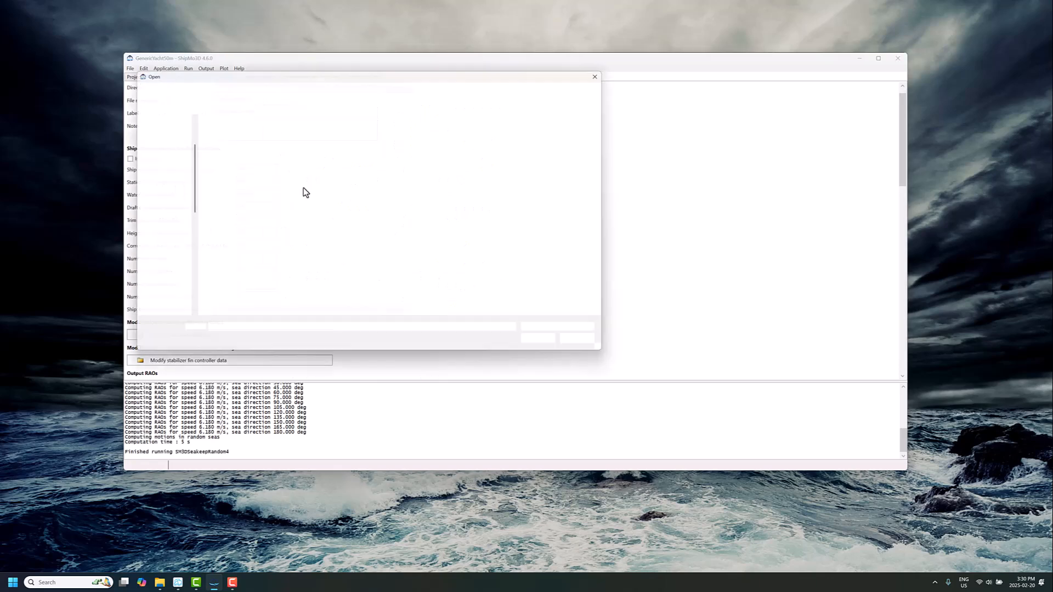
pyautogui.click(251, 130)
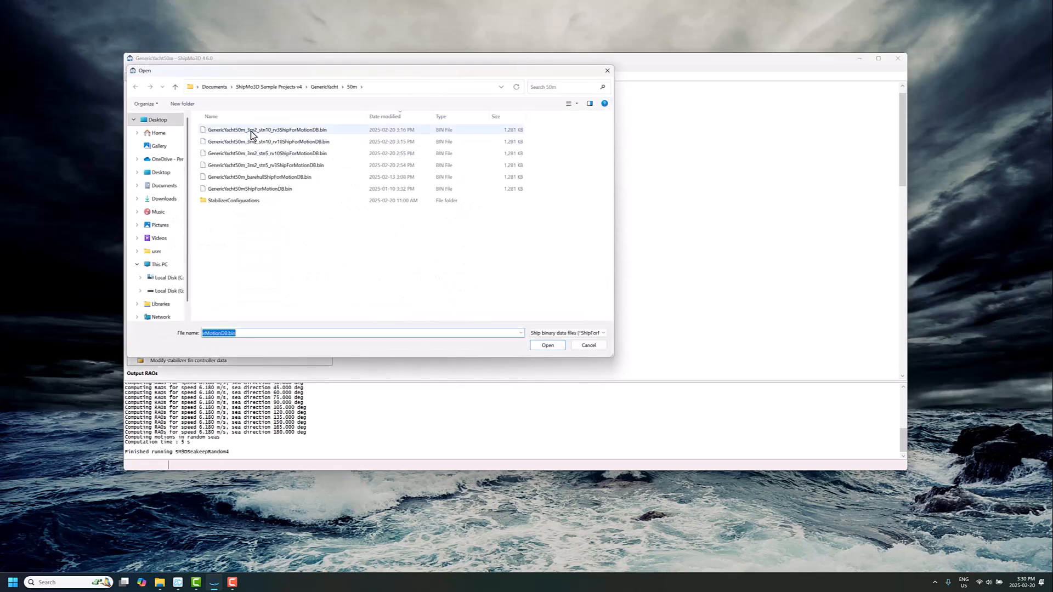
pyautogui.click(540, 345)
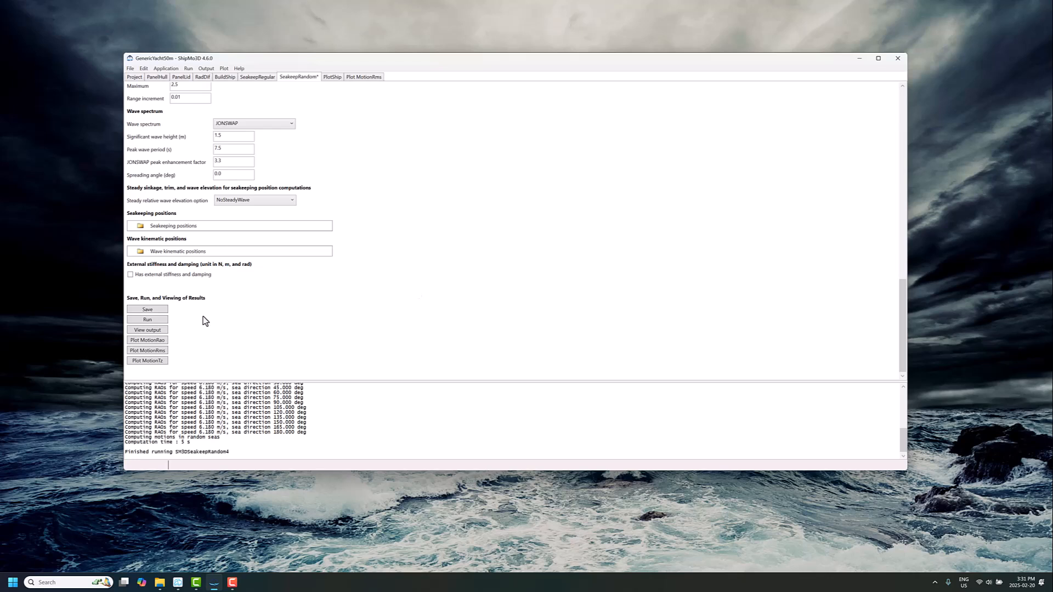
# Run SeakeepRandom for the yacht with stabilizer fins, dismiss the completion message, and plot its RMS motions at 12 knots
pyautogui.click(151, 320)
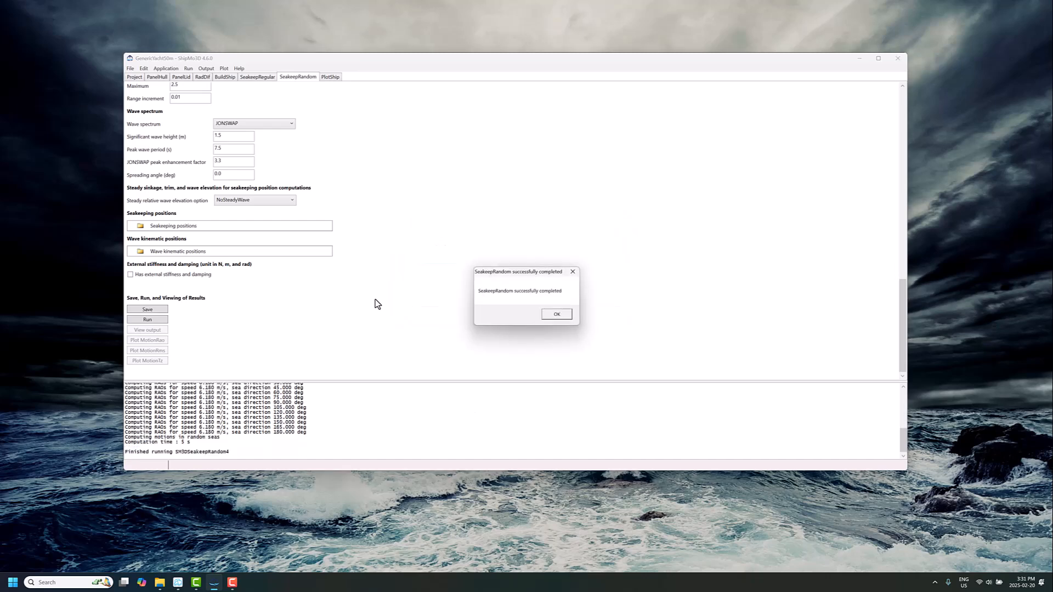
pyautogui.click(560, 317)
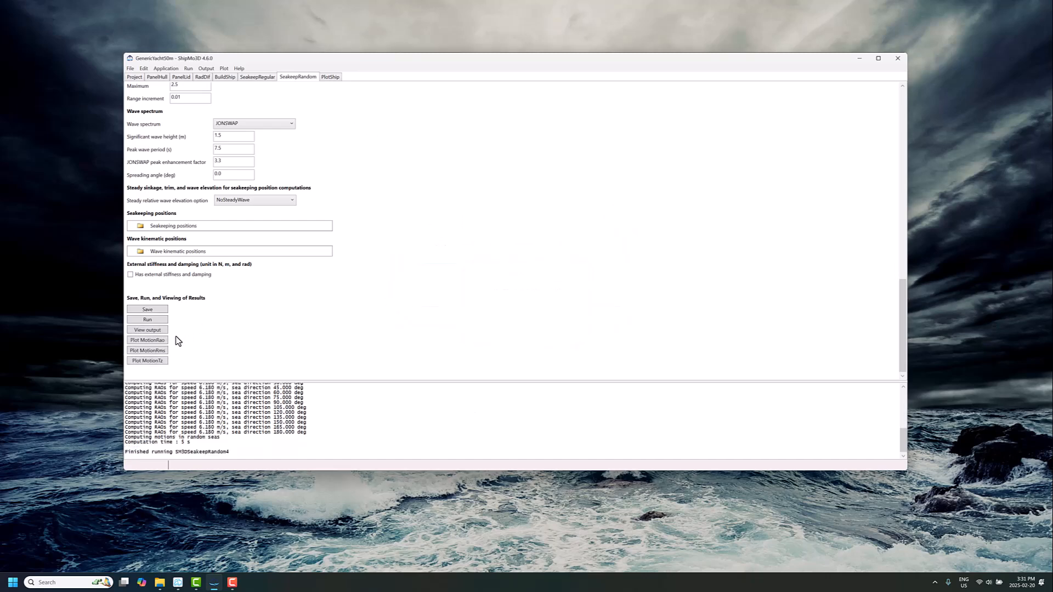
pyautogui.click(157, 351)
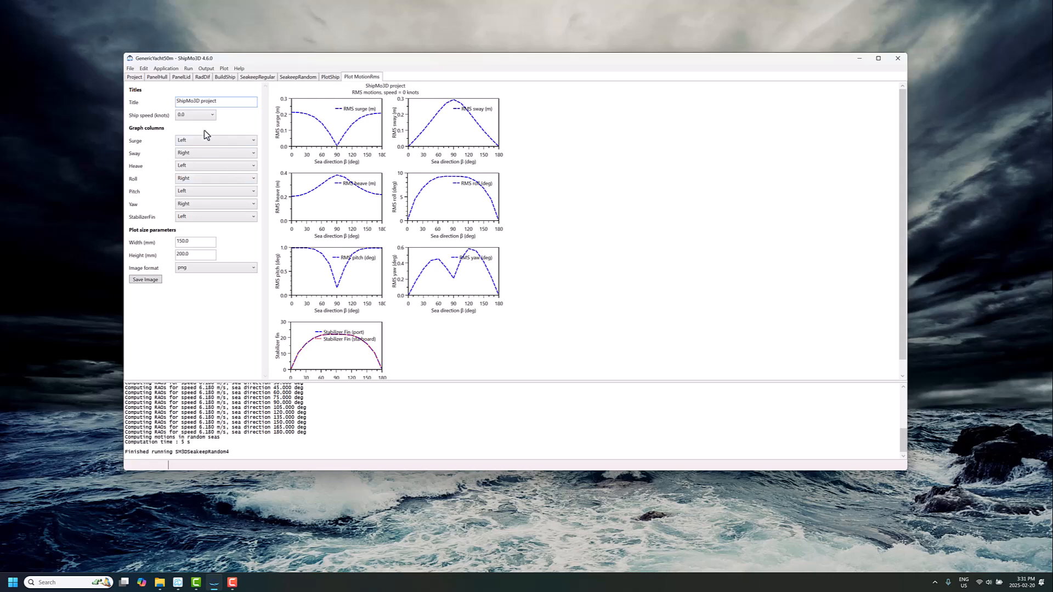
pyautogui.click(193, 116)
pyautogui.click(186, 138)
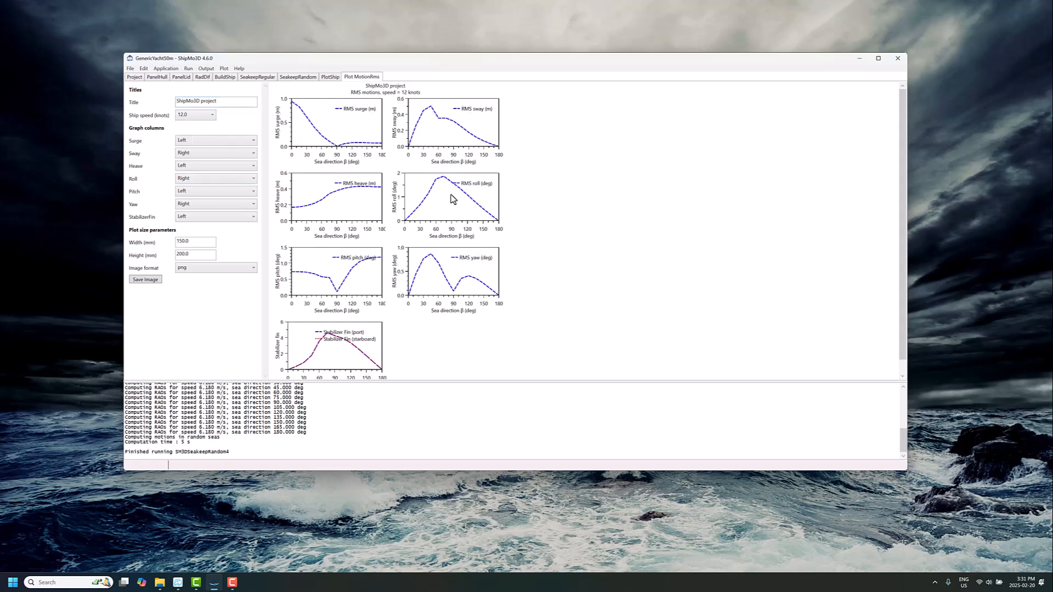
# Read the peaks of the RMS roll and stabilizer fin plots at 12 knots
pyautogui.moveTo(453, 185)
pyautogui.scroll(-1, 337, 340)
pyautogui.moveTo(335, 326)
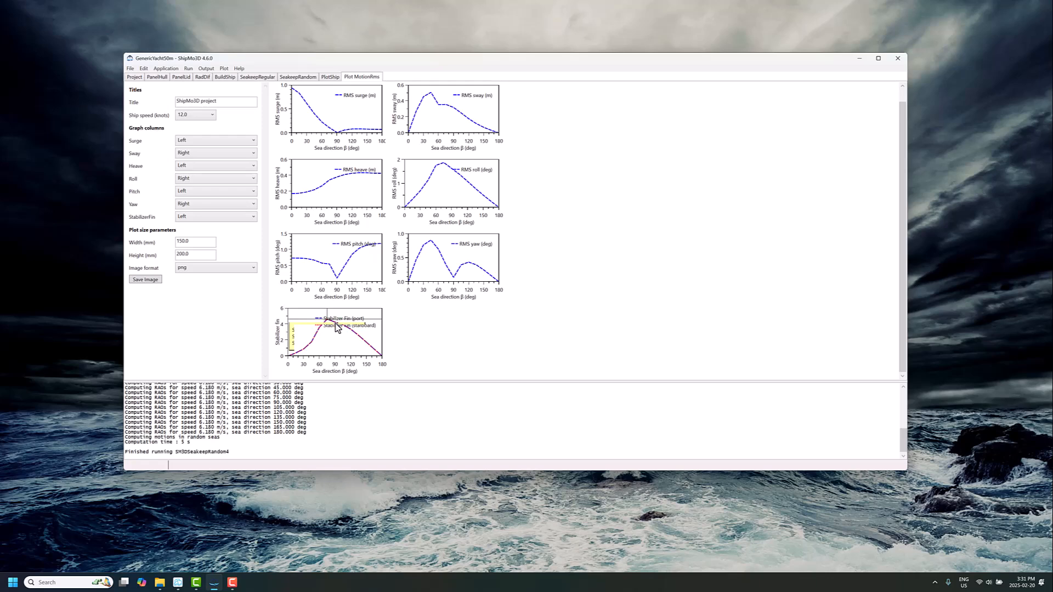
pyautogui.scroll(1, 566, 223)
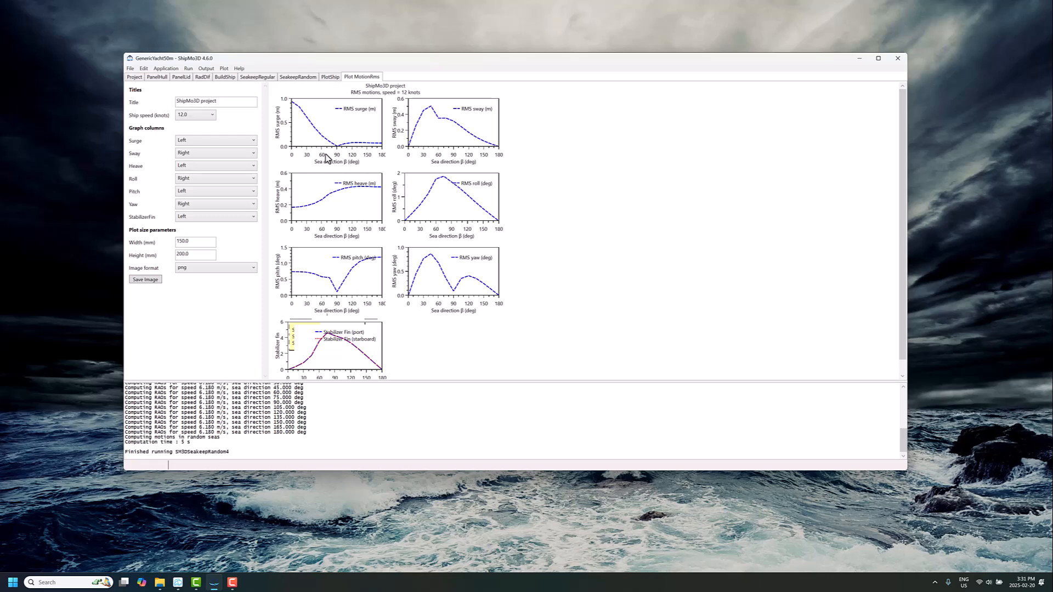
# Minimize ShipMo3D, switch to the ProteusDS Ship Motion Toolbox, and reposition and enlarge its window to show the comfort analysis inputs
pyautogui.click(859, 60)
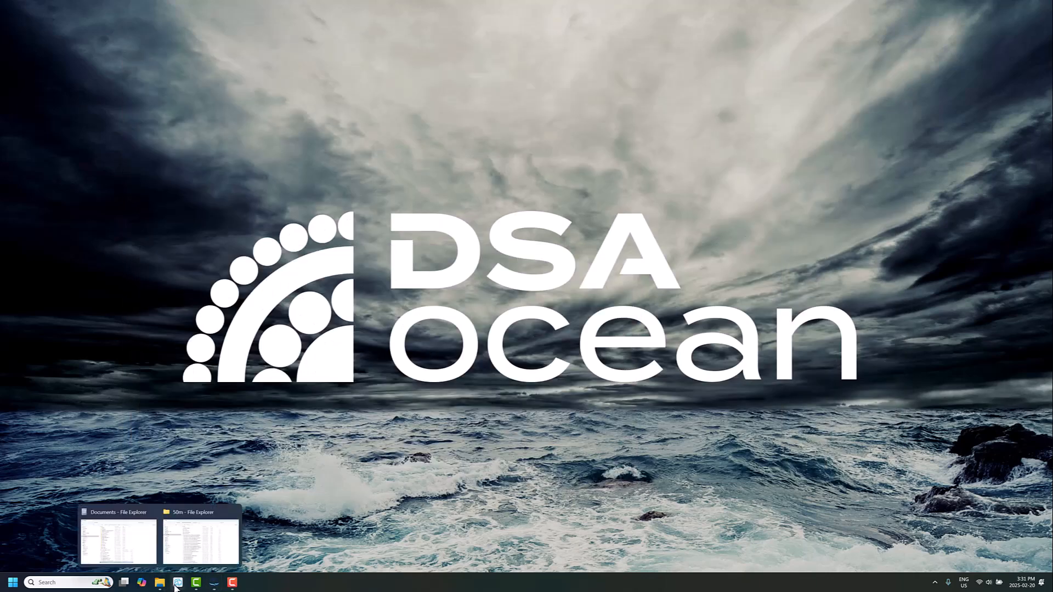
pyautogui.moveTo(178, 582)
pyautogui.click(90, 540)
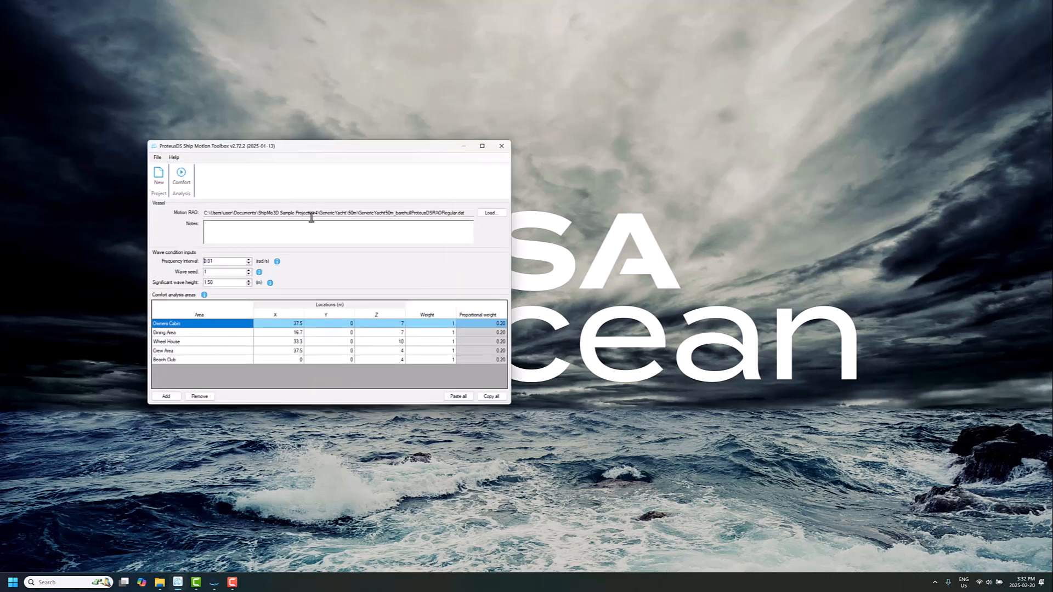
pyautogui.moveTo(350, 152); pyautogui.dragTo(324, 122)
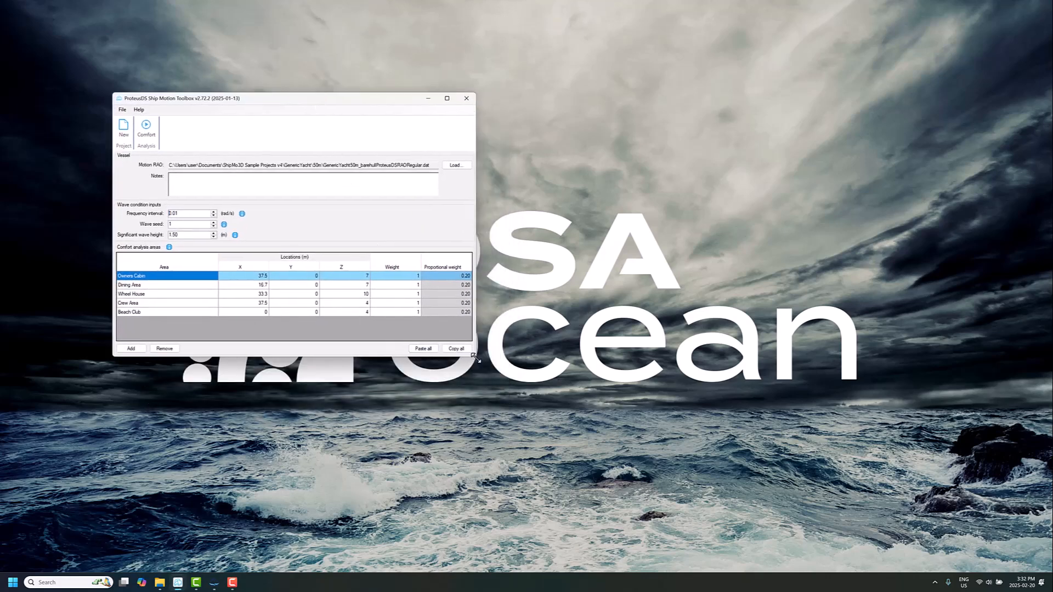
pyautogui.moveTo(468, 358); pyautogui.dragTo(517, 389)
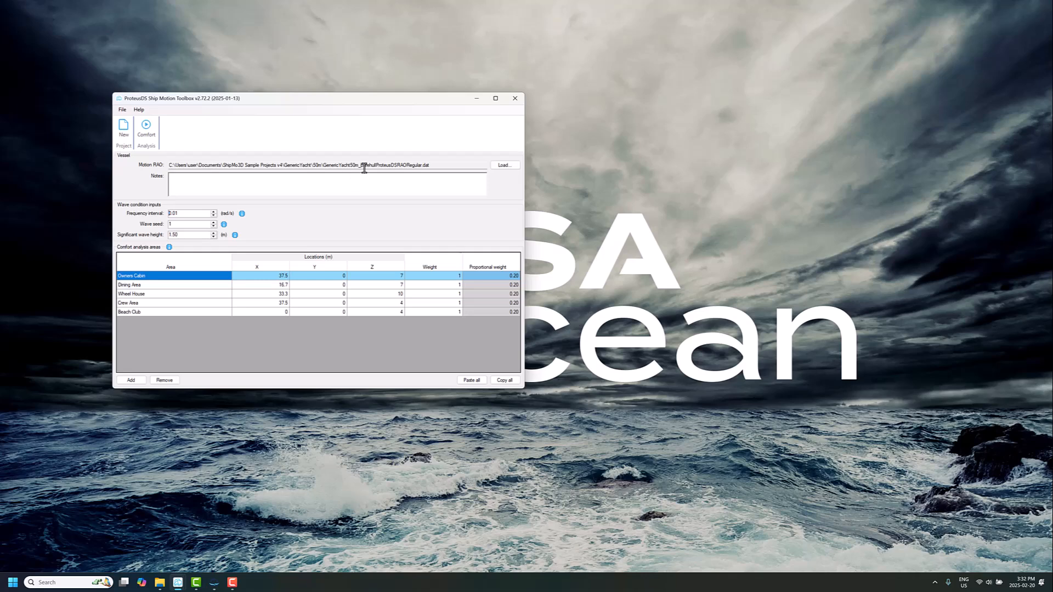
# Bring up the bare-hull and GenericYacht50m_3m2_stn10_rv3 comfort analysis outputs and arrange their windows side by side
pyautogui.moveTo(203, 590)
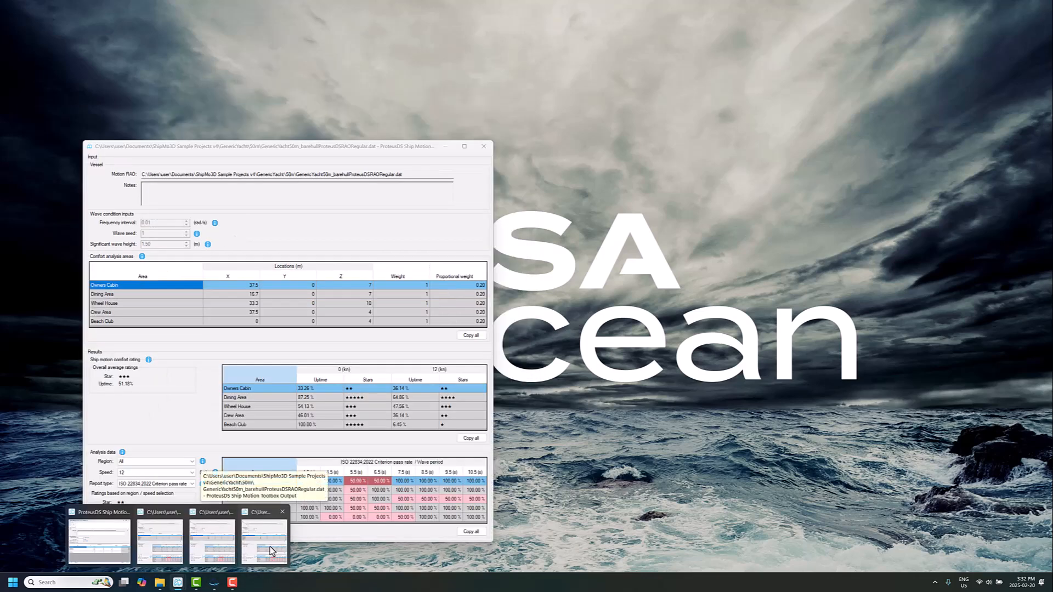
pyautogui.click(269, 550)
pyautogui.moveTo(249, 146); pyautogui.dragTo(242, 112)
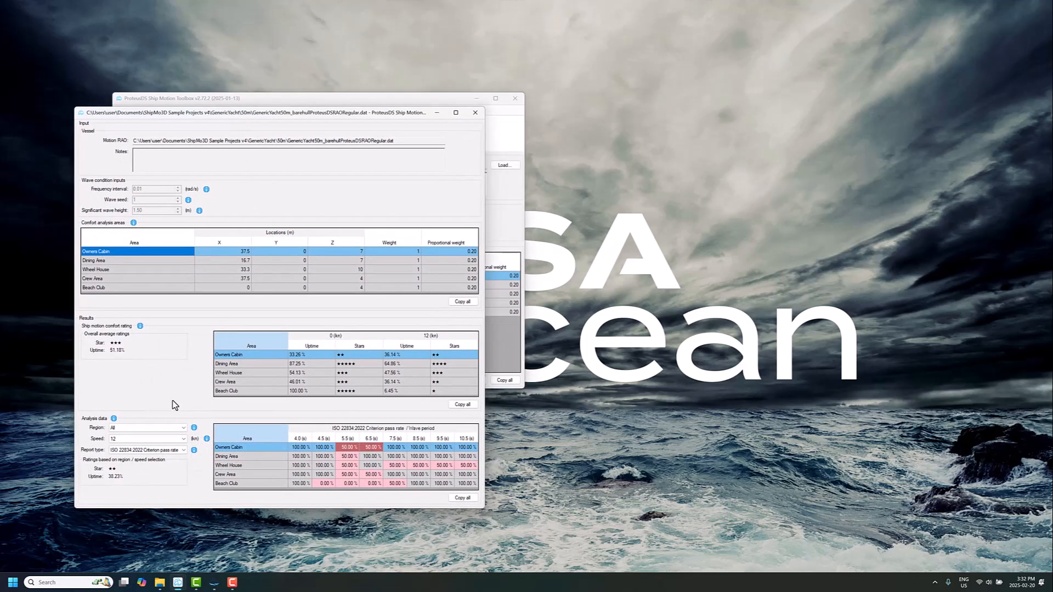
pyautogui.moveTo(238, 587)
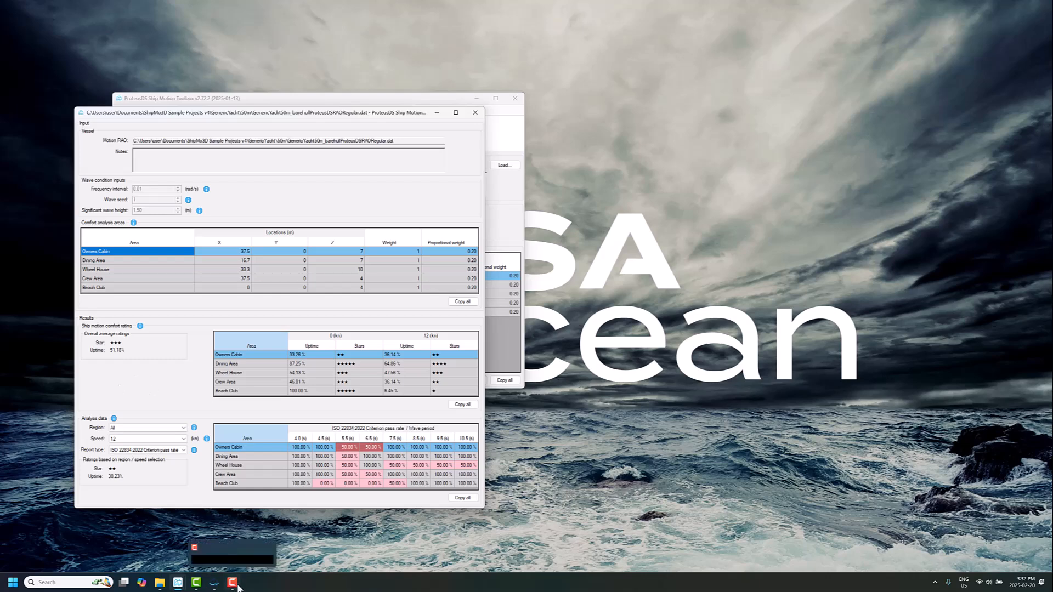
pyautogui.moveTo(176, 586)
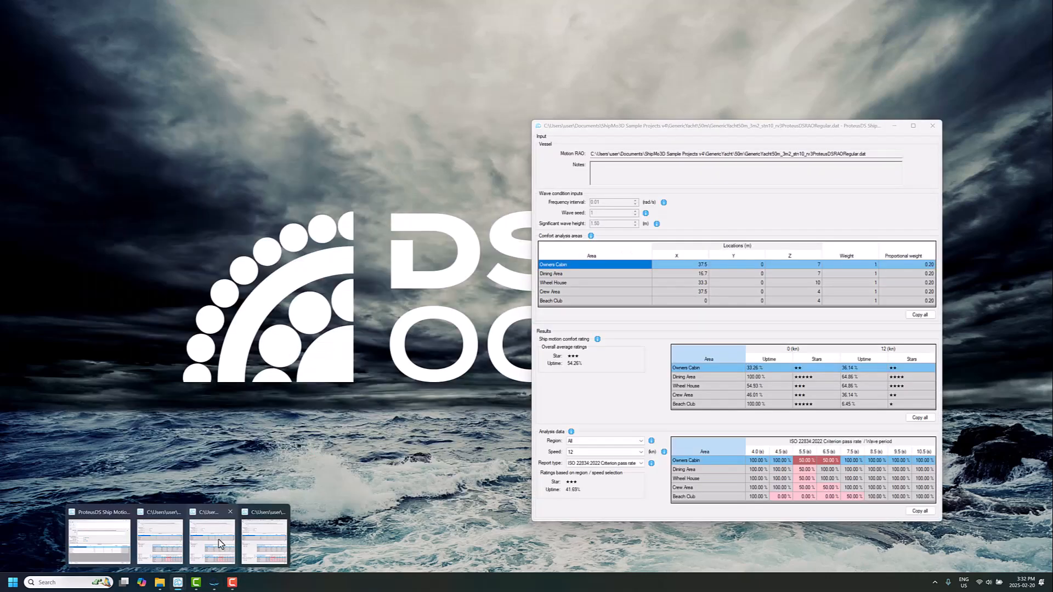
pyautogui.click(218, 543)
pyautogui.moveTo(637, 129); pyautogui.dragTo(605, 112)
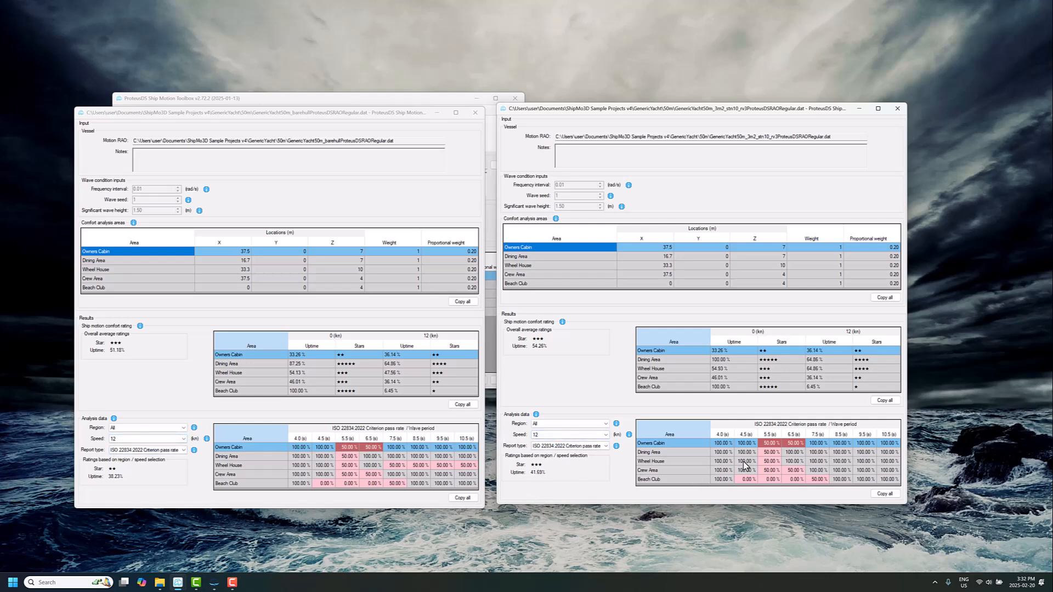
# Compare motion sickness between the fin and bare-hull outputs by setting both report types to Incidence of motion sickness (%)
pyautogui.click(570, 449)
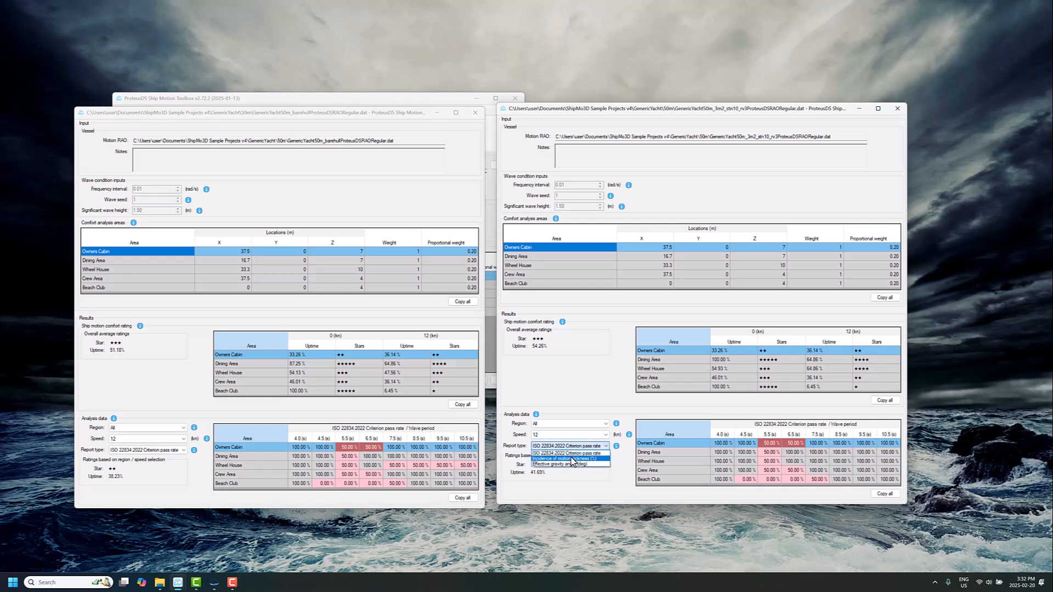
pyautogui.click(571, 460)
pyautogui.click(148, 450)
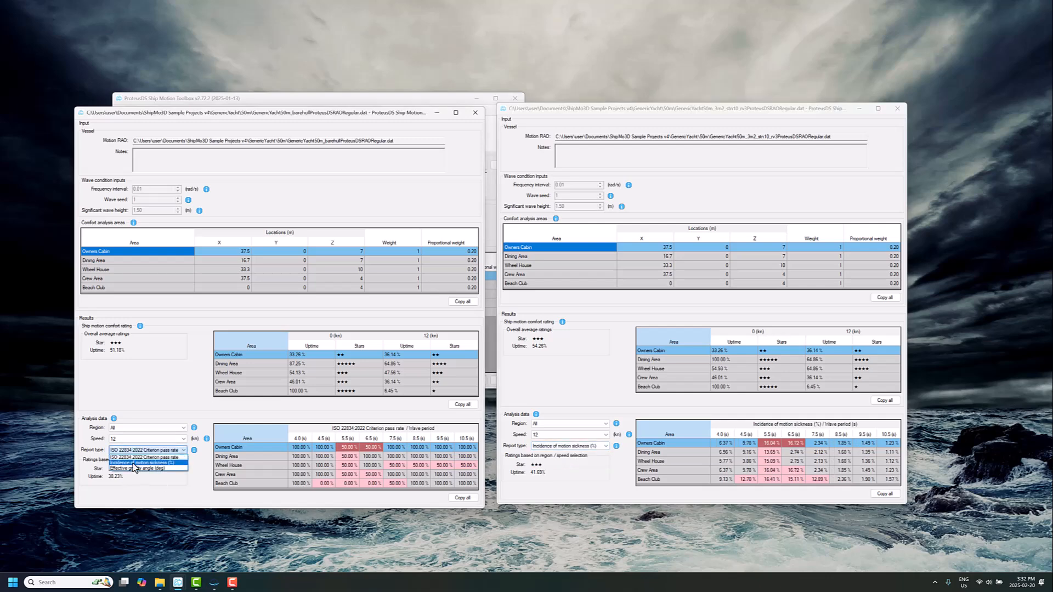
pyautogui.click(137, 464)
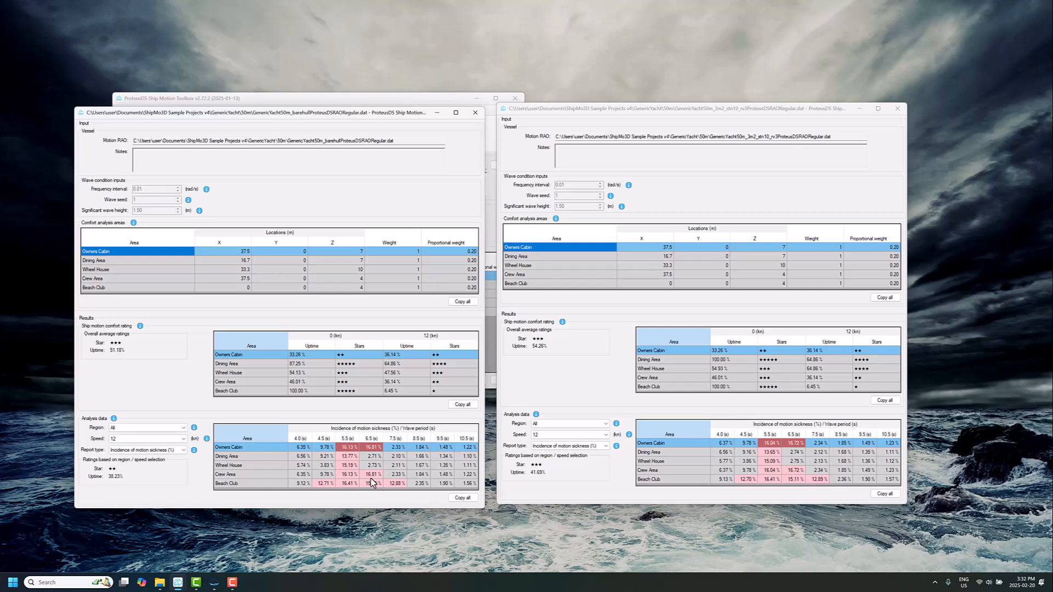
# Set the report type to Effective gravity angle (deg) in both the fin and bare-hull comfort outputs
pyautogui.click(565, 446)
pyautogui.click(558, 464)
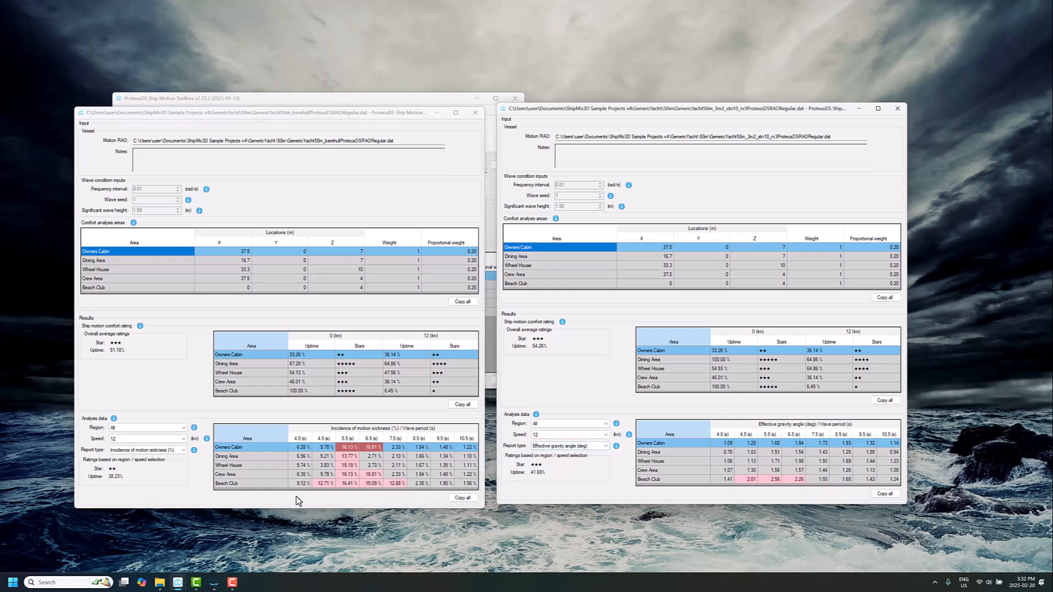
pyautogui.click(167, 449)
pyautogui.click(156, 467)
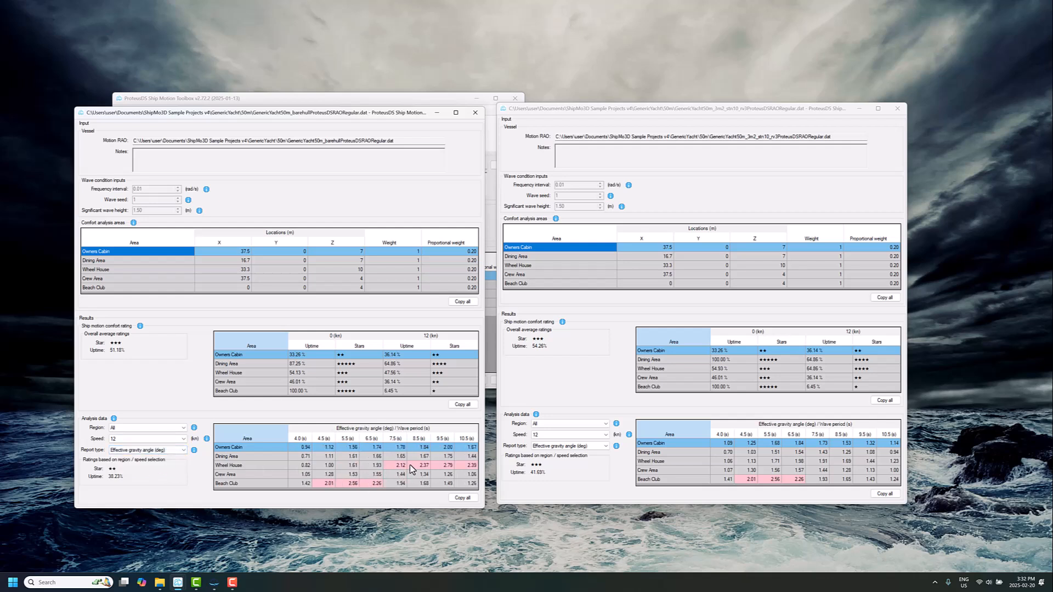